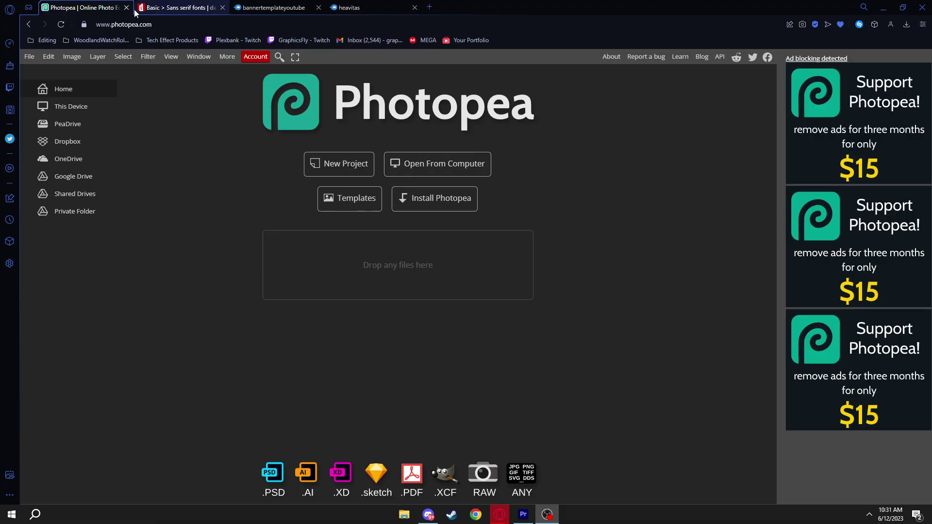
left_click(97, 25)
triple_click(148, 24)
left_click(148, 25)
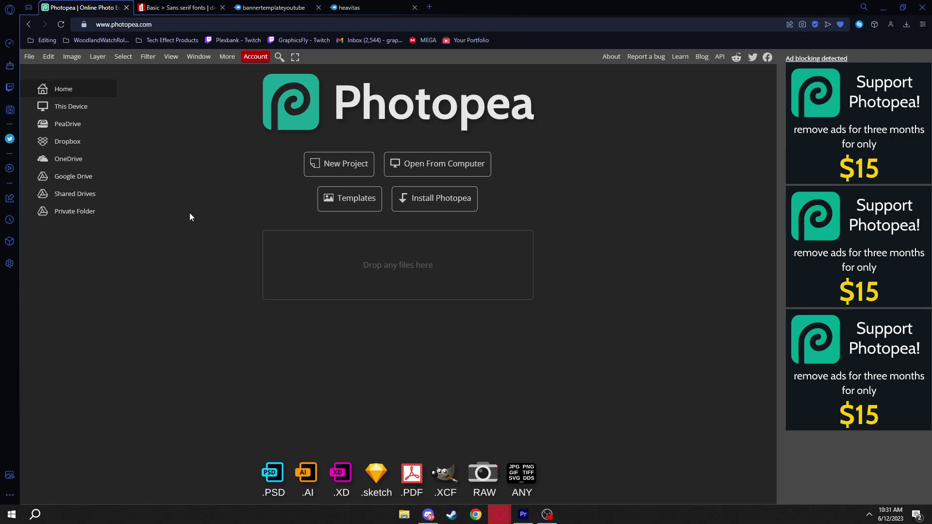
Scroll DaFont's sans serif list to Heavitas, then switch to the bannertemplateyoutube MediaFire page
left_click(170, 6)
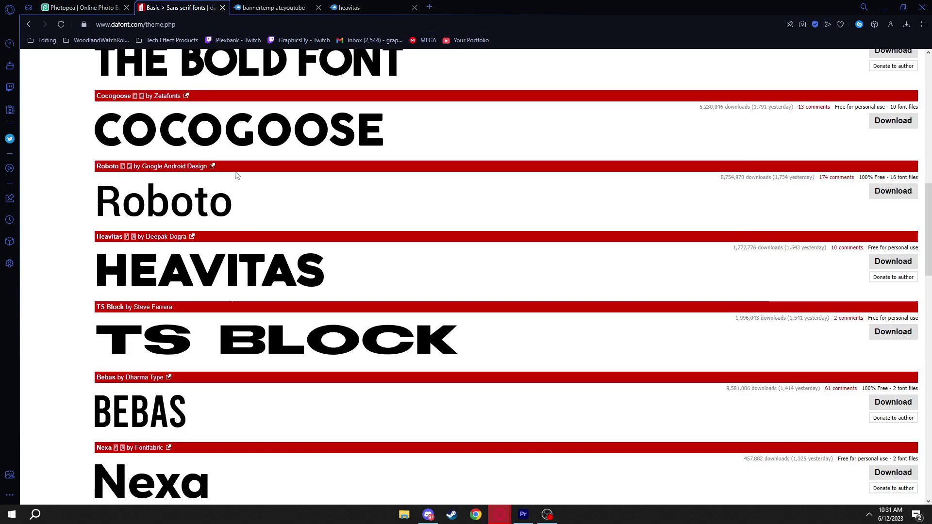
scroll(237, 176, "down", 6)
scroll(246, 173, "down", 9)
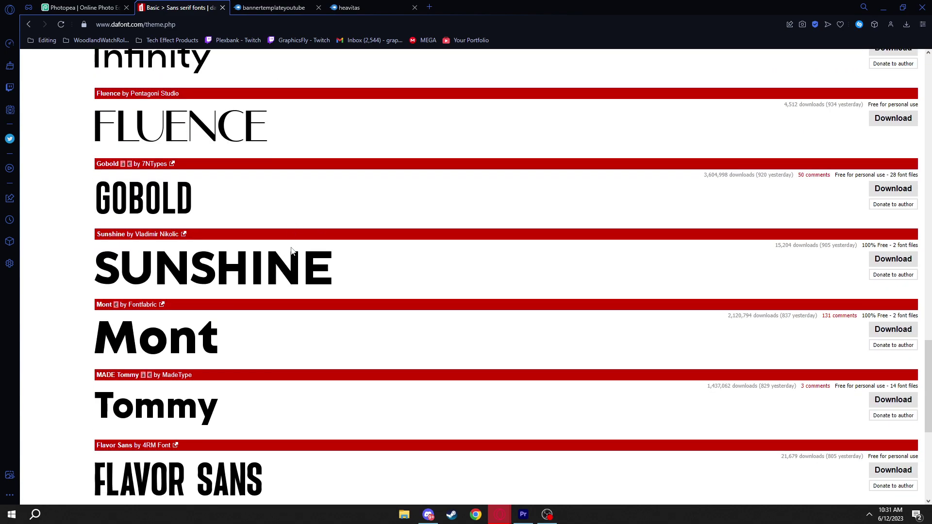
scroll(288, 243, "down", 6)
scroll(185, 316, "up", 20)
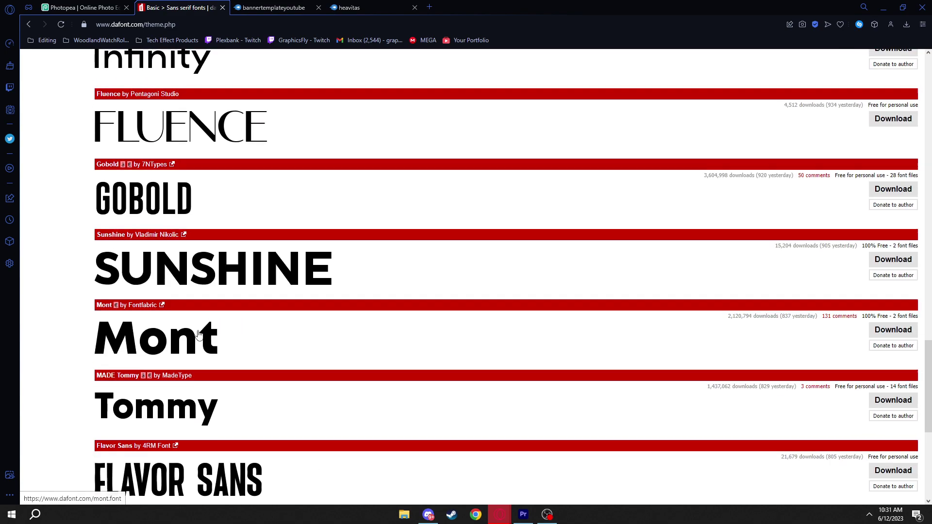
scroll(185, 315, "up", 3)
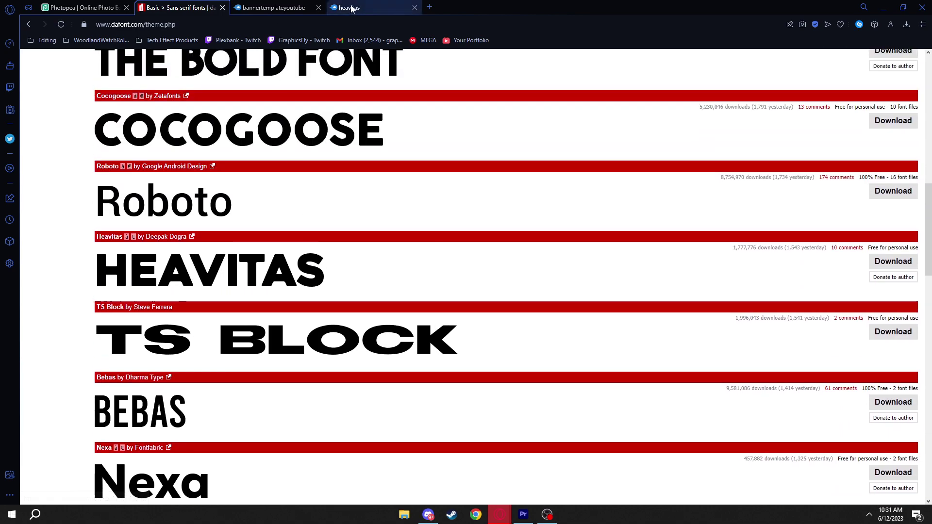
left_click(274, 7)
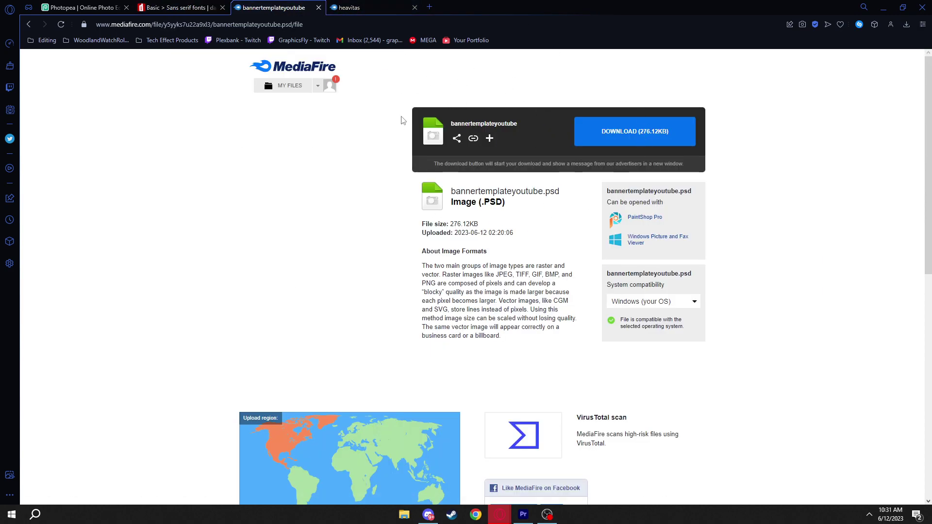
Check the heavitas and Photopea tabs, then return to the banner template's MediaFire page
left_click(353, 8)
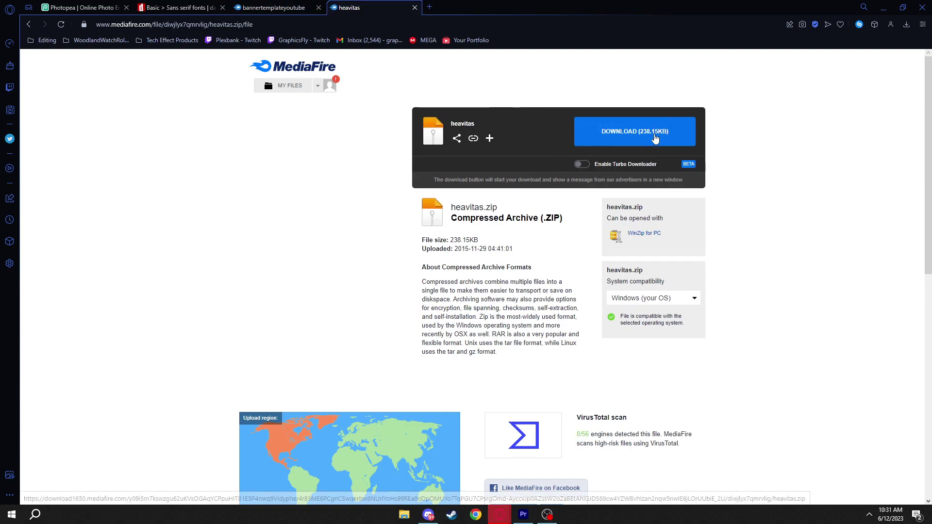
left_click(90, 8)
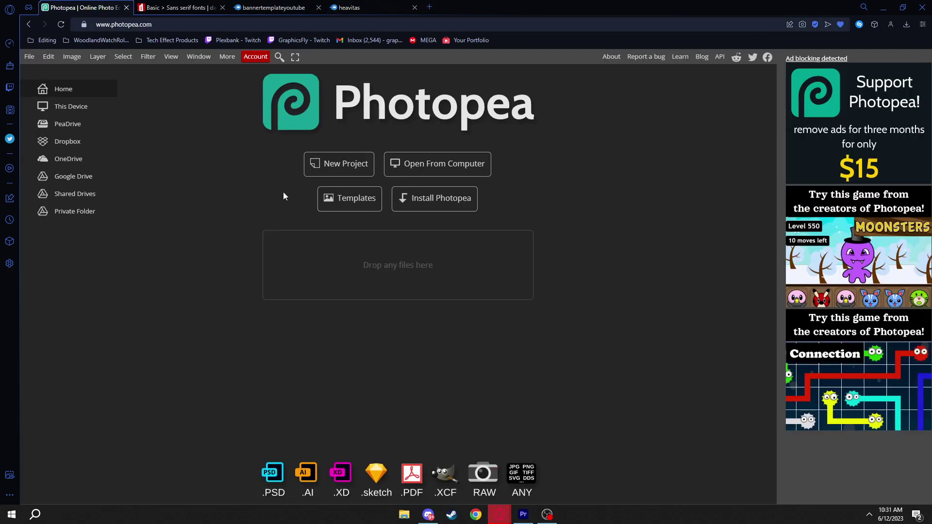
left_click(277, 8)
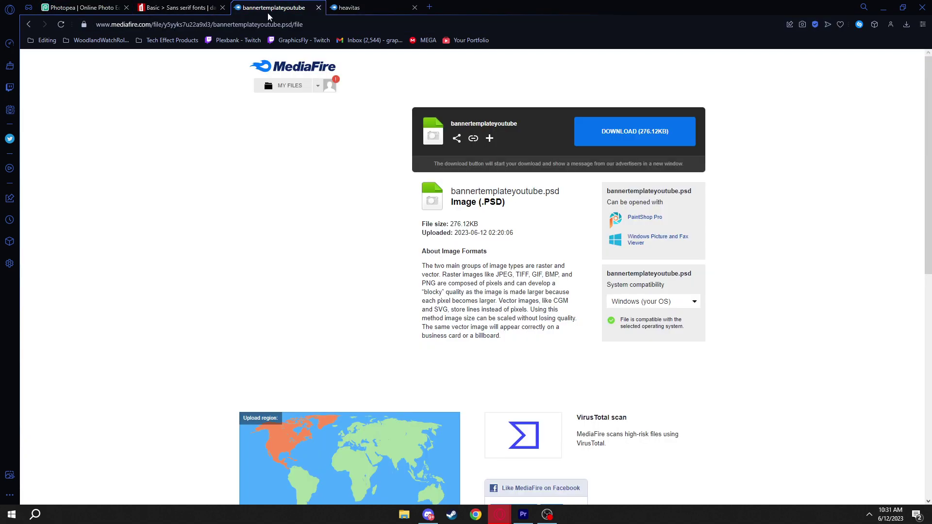
Download bannertemplateyoutube.psd, show it in its folder, and start opening a file in Photopea
left_click_drag(451, 124, 485, 125)
left_click(531, 92)
left_click(615, 129)
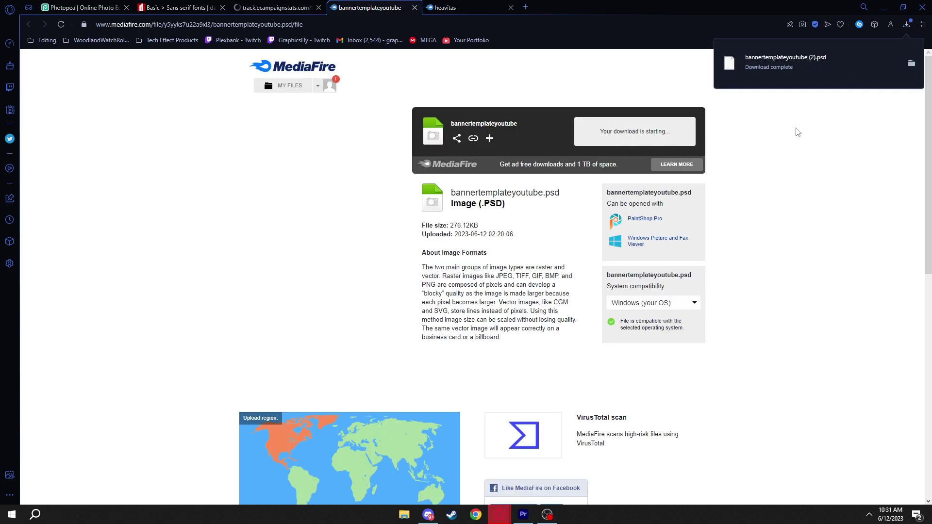
left_click(916, 63)
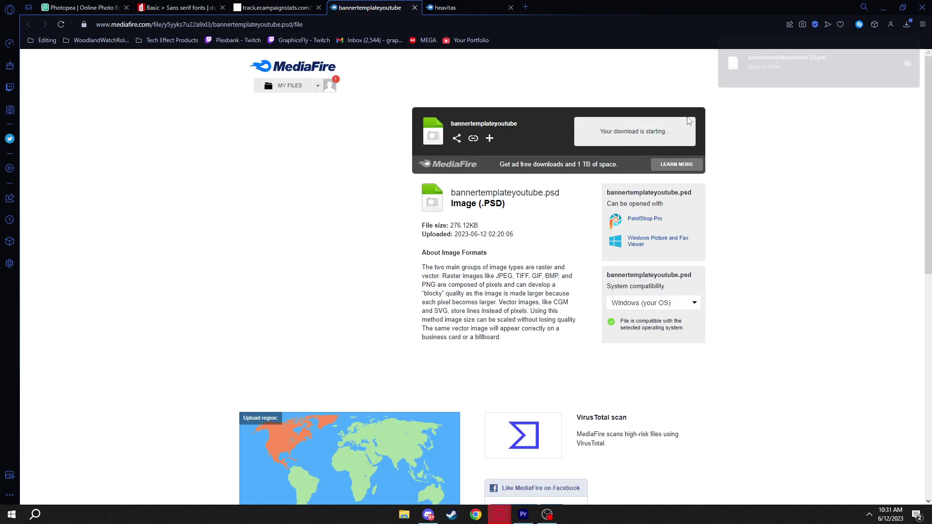
left_click(79, 6)
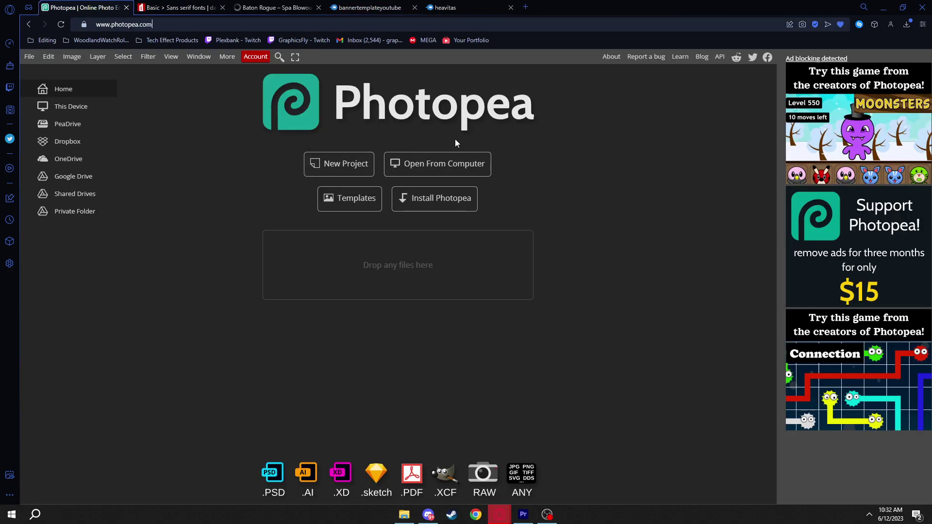
left_click(455, 170)
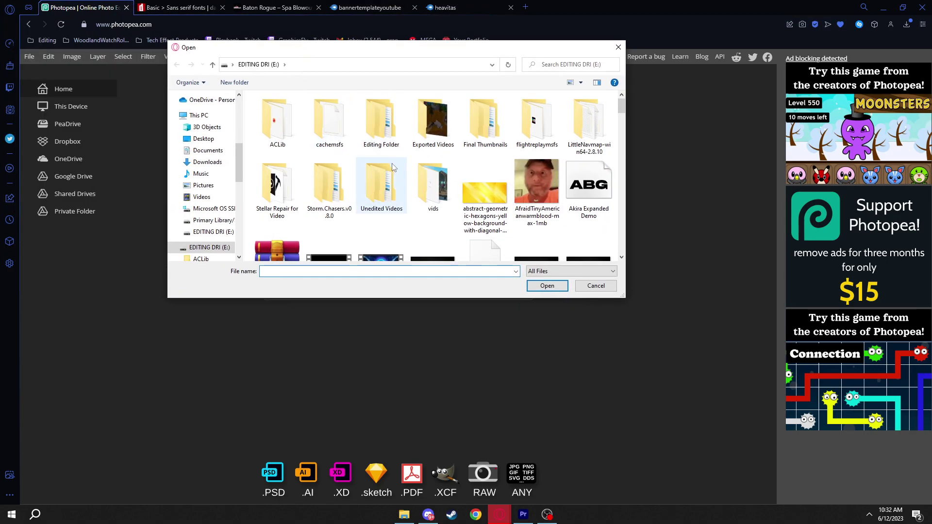
Open bannertemplateyoutube.psd from the computer in Photopea
scroll(373, 129, "down", 5)
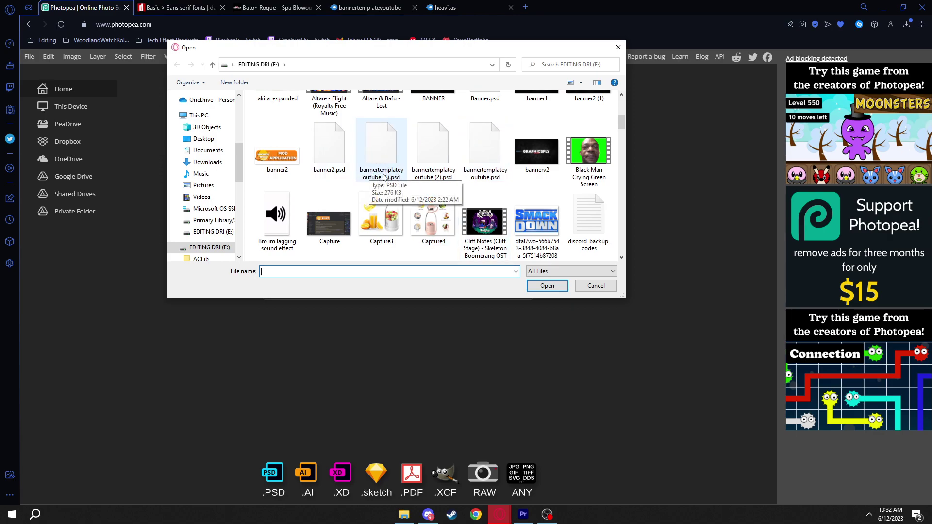
double_click(487, 156)
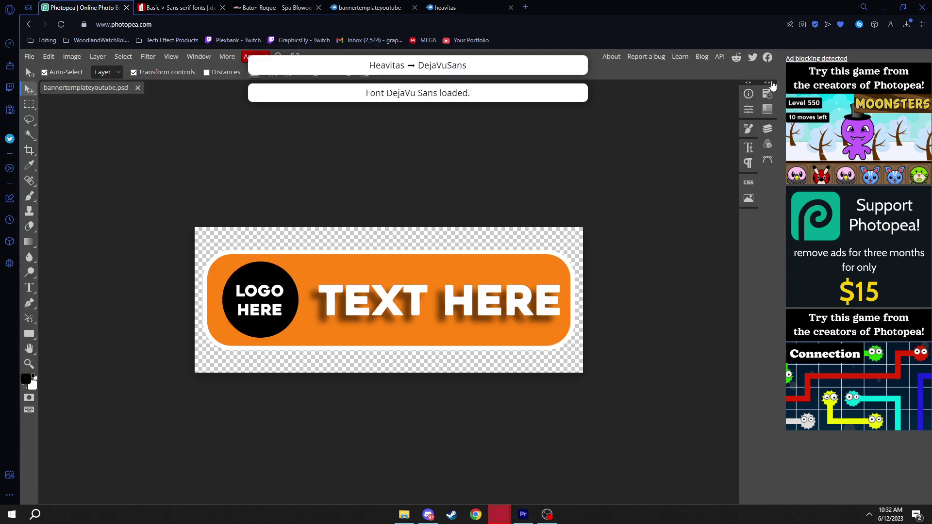
Expand the Layers and History panels, select then deselect LOGO HERE, and go to DaFont
left_click(769, 82)
left_click(213, 299)
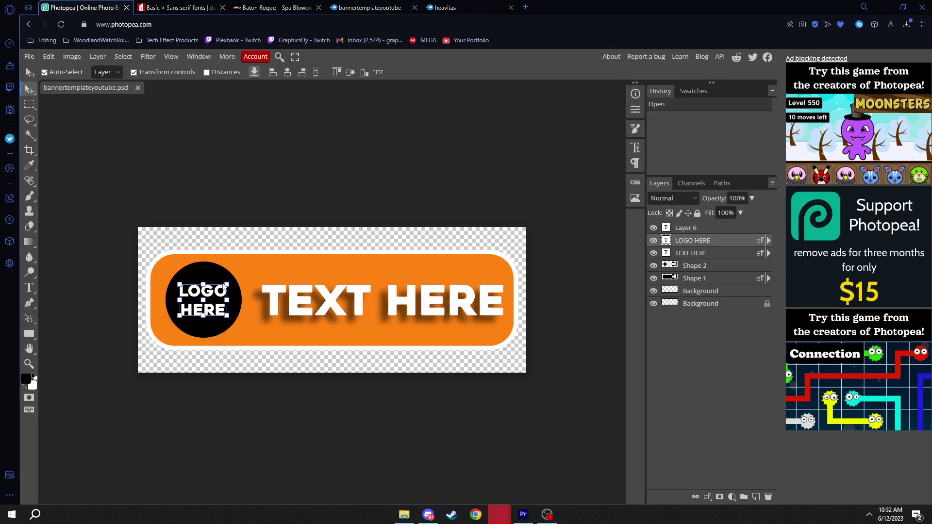
left_click(334, 191)
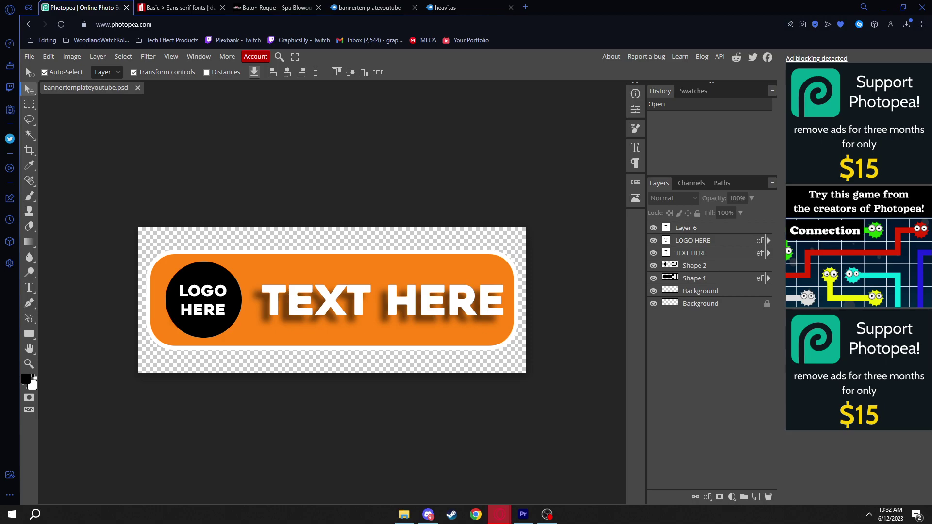
left_click(177, 7)
scroll(340, 243, "up", 10)
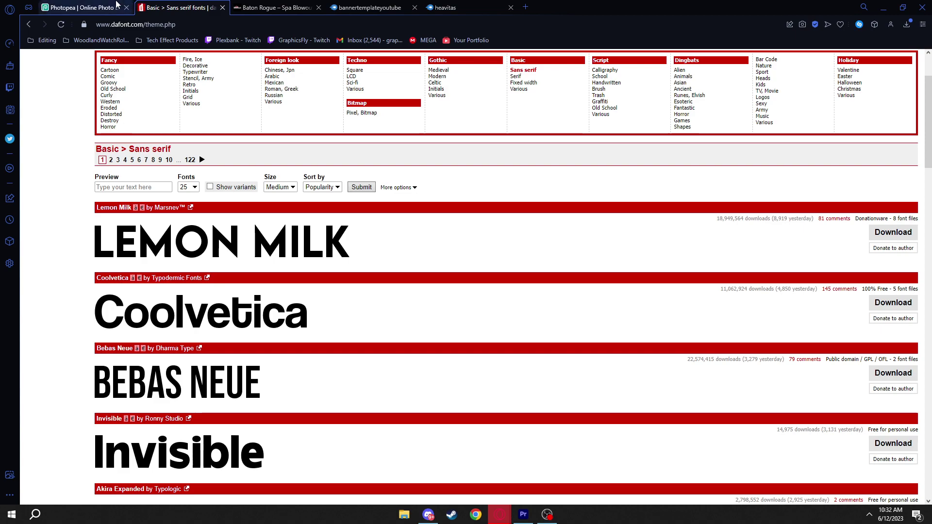
Close the Baton Rogue ad tab, check the heavitas page, and return to Photopea
left_click(319, 7)
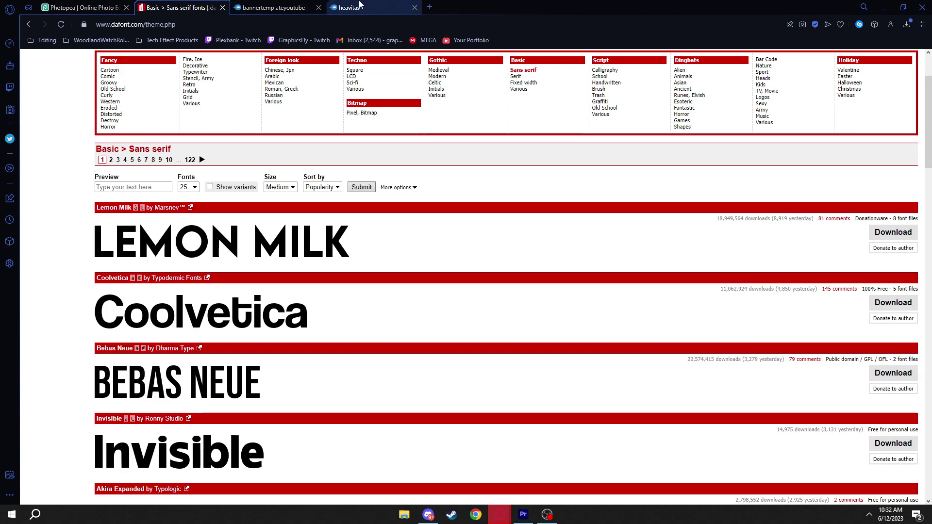
left_click(344, 9)
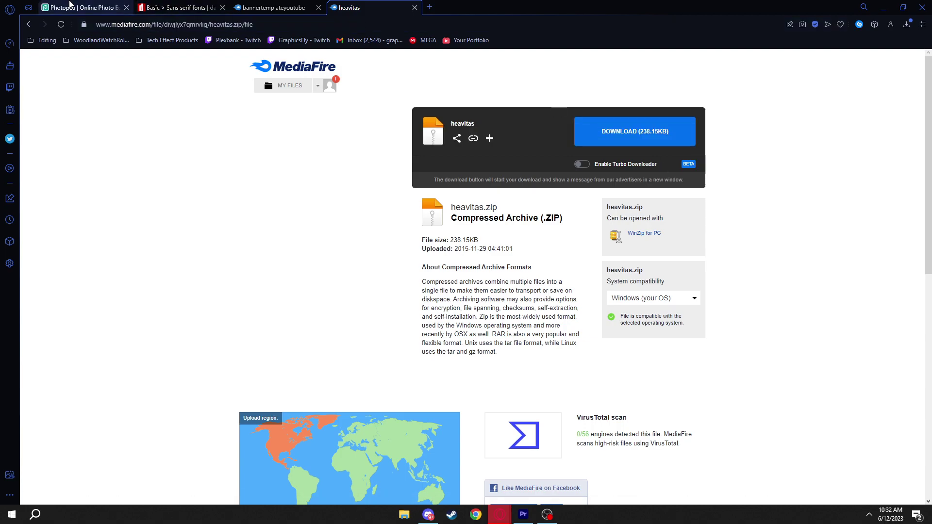
left_click(65, 6)
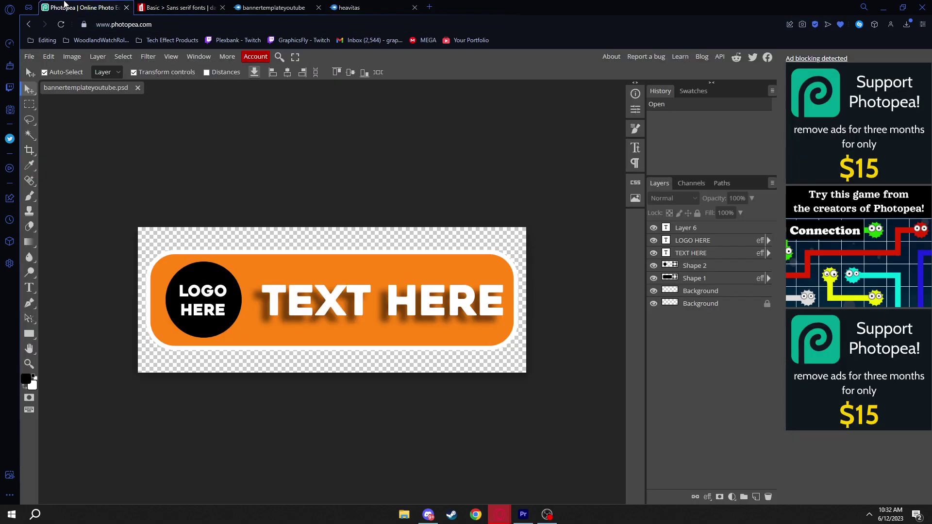
left_click(29, 288)
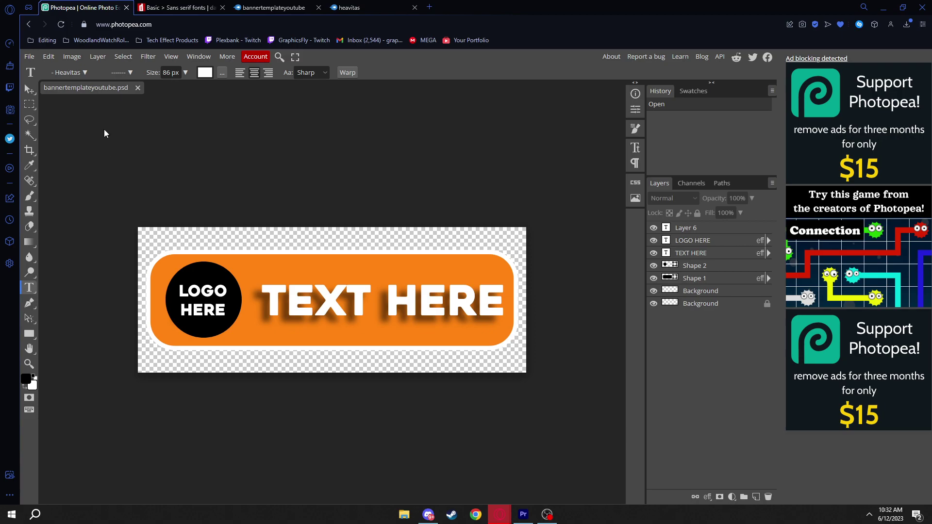
left_click(79, 73)
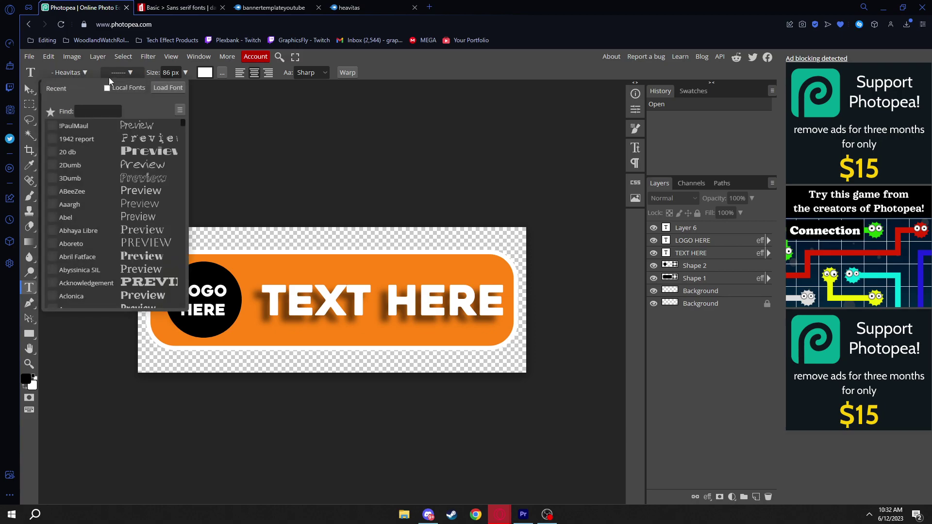
left_click(166, 87)
scroll(437, 175, "down", 10)
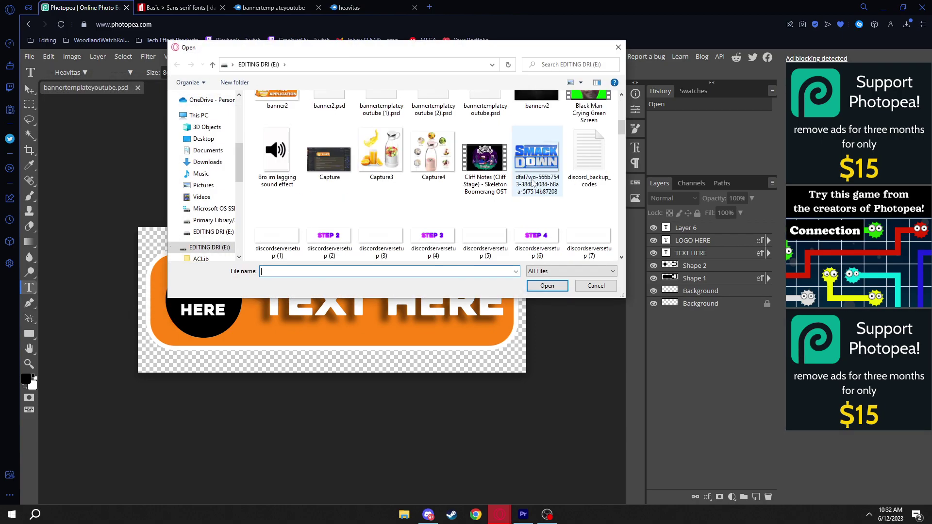
scroll(557, 189, "down", 3)
scroll(557, 188, "down", 2)
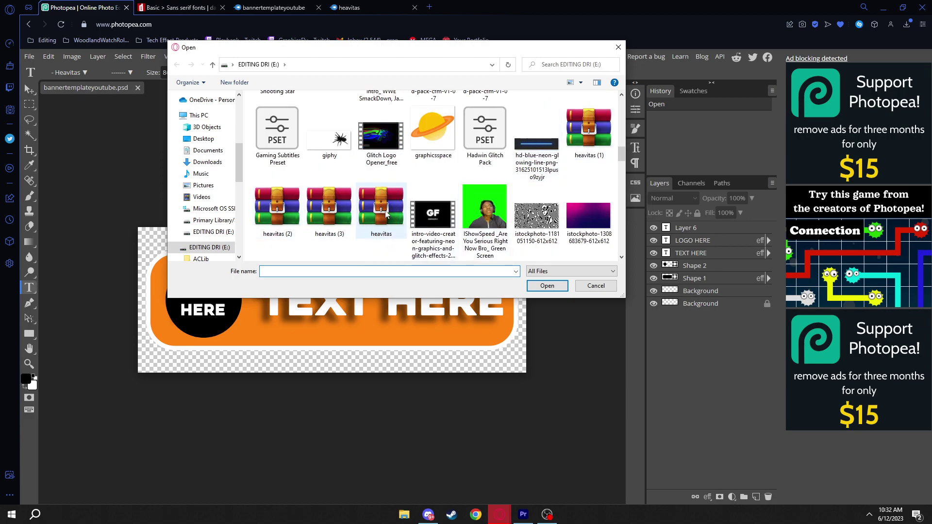
left_click(583, 287)
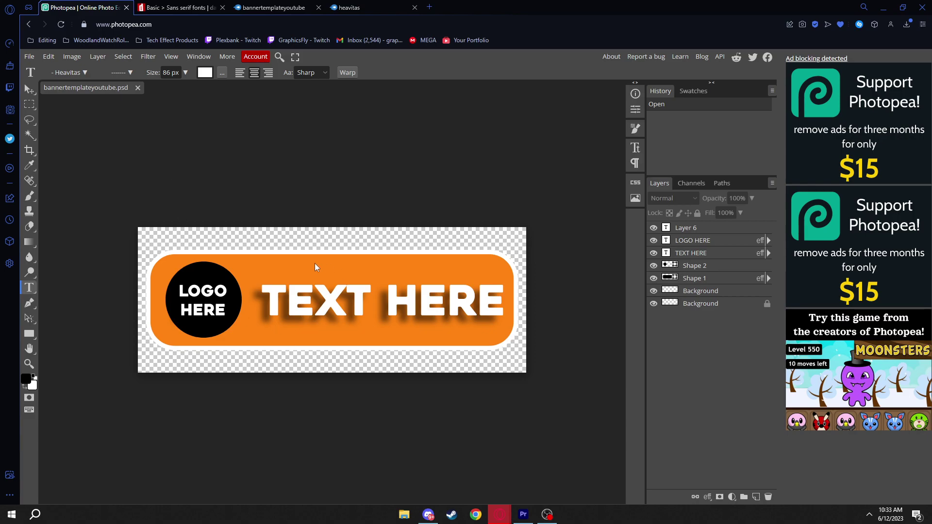
double_click(354, 298)
Select the TEXT HERE line and load the downloaded heavitas font file through Load font
left_click(354, 298)
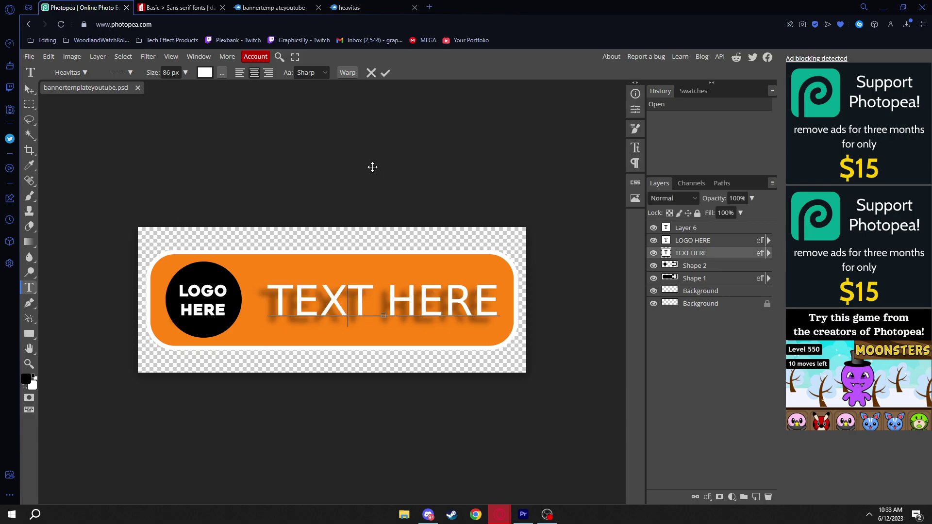
left_click_drag(268, 306, 500, 307)
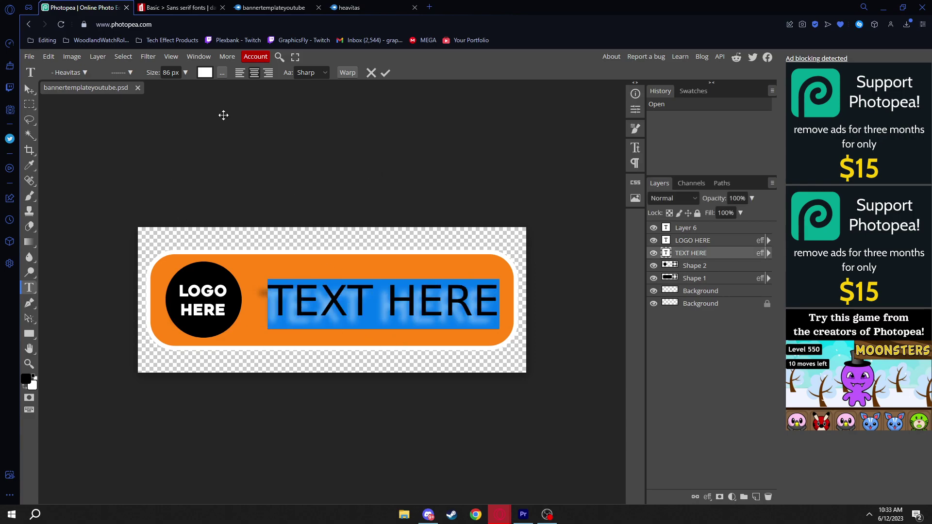
left_click(63, 74)
left_click(168, 91)
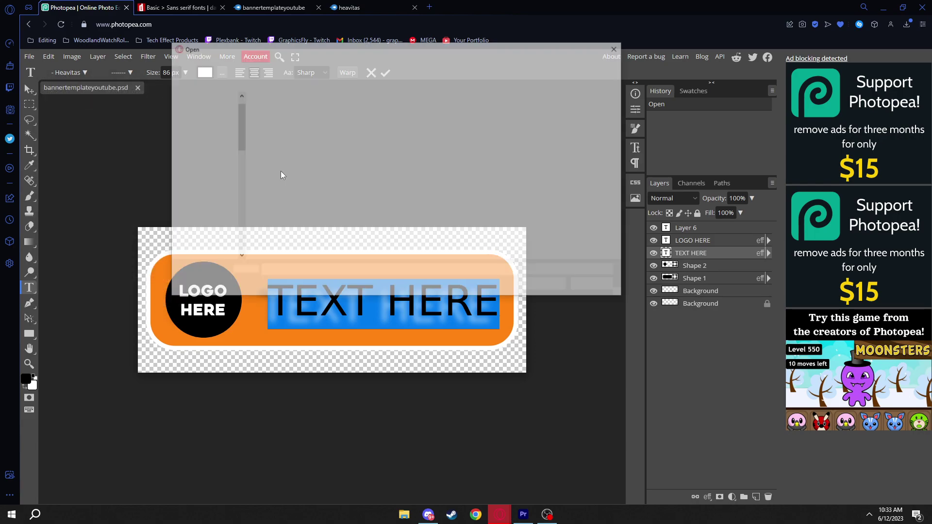
scroll(381, 189, "down", 3)
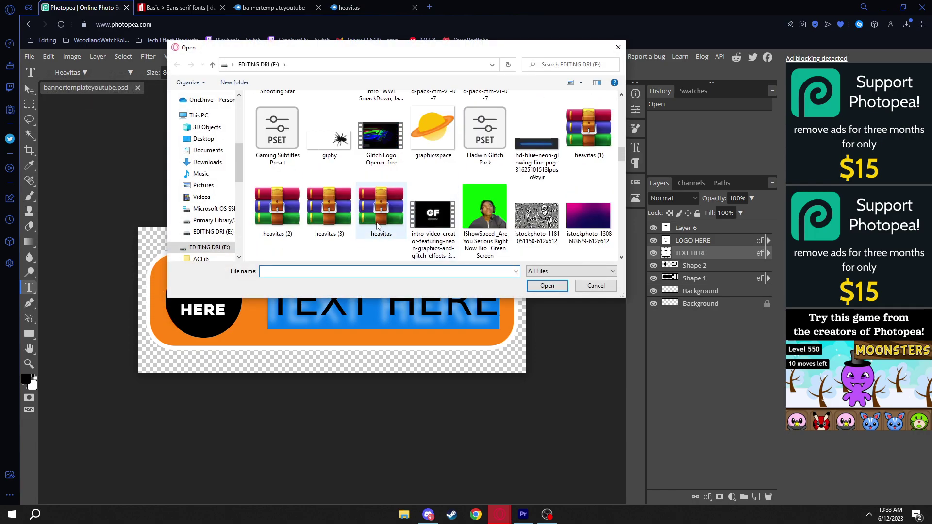
double_click(377, 226)
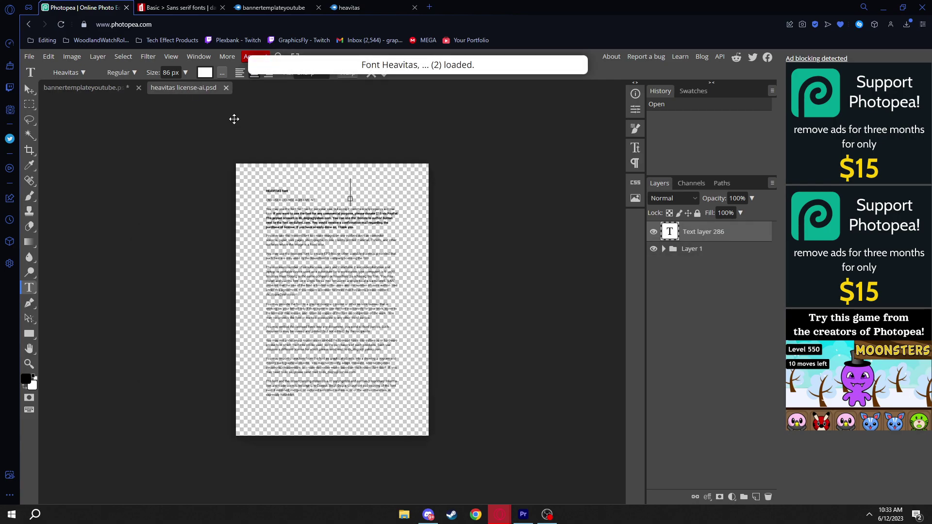
Close heavitas license-ai.psd, then apply Heavitas to the selected TEXT HERE heading and commit
left_click(226, 88)
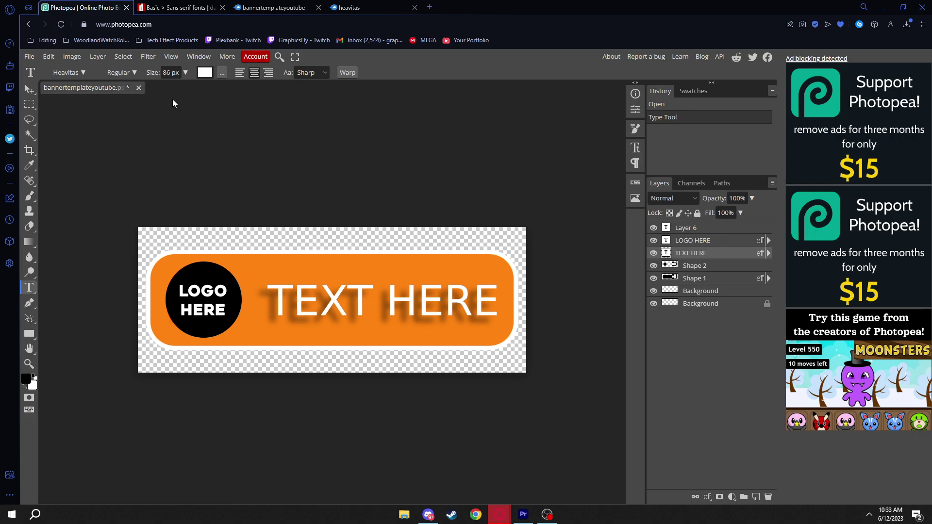
left_click(349, 306)
double_click(349, 305)
left_click(262, 306)
left_click_drag(262, 306, 505, 311)
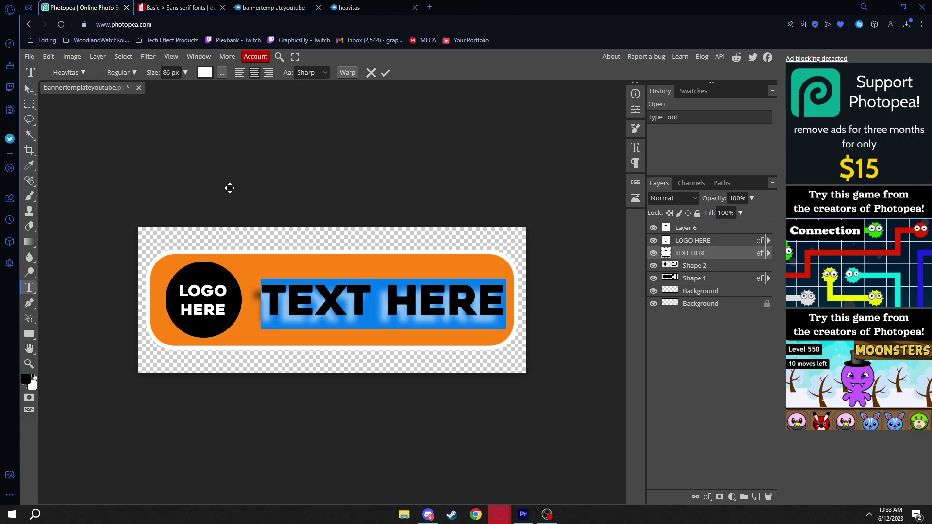
left_click(30, 89)
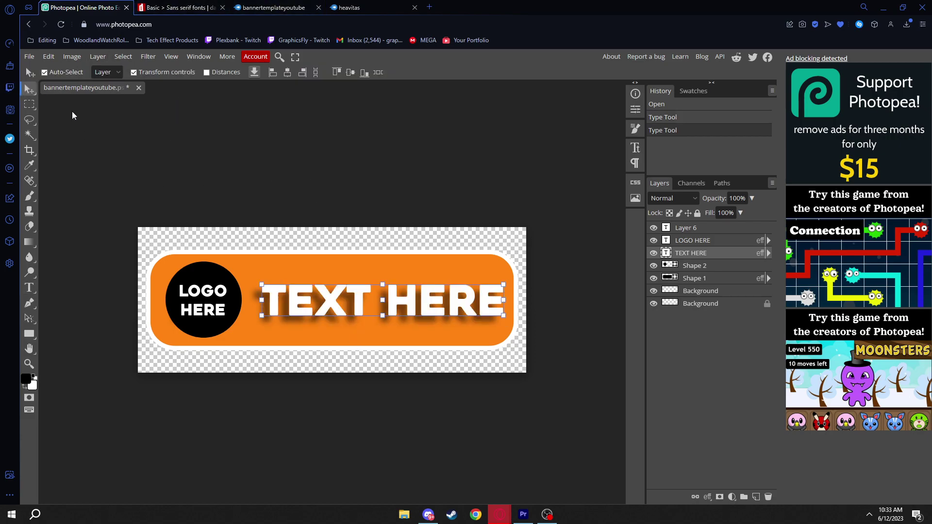
left_click(369, 289)
Open Shape 1's Blending Options and enable Color Overlay
left_click(698, 284)
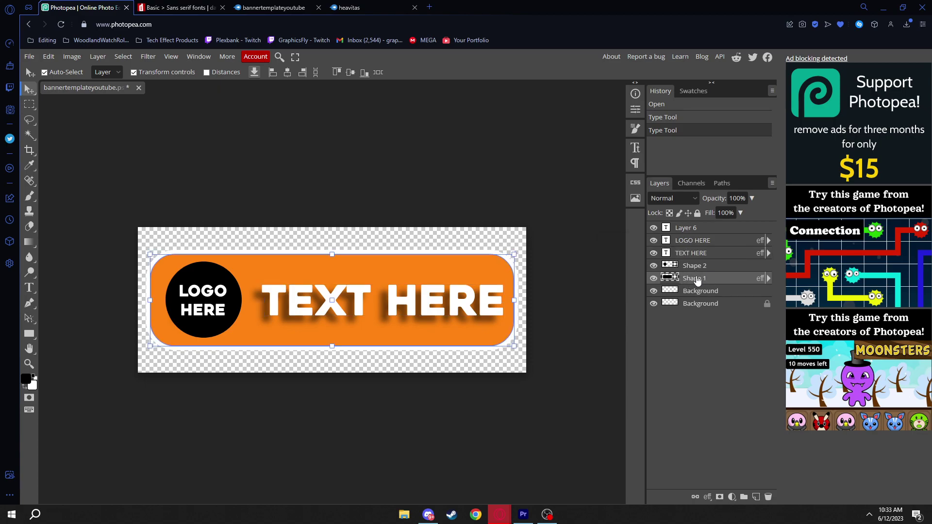
right_click(698, 281)
left_click(670, 243)
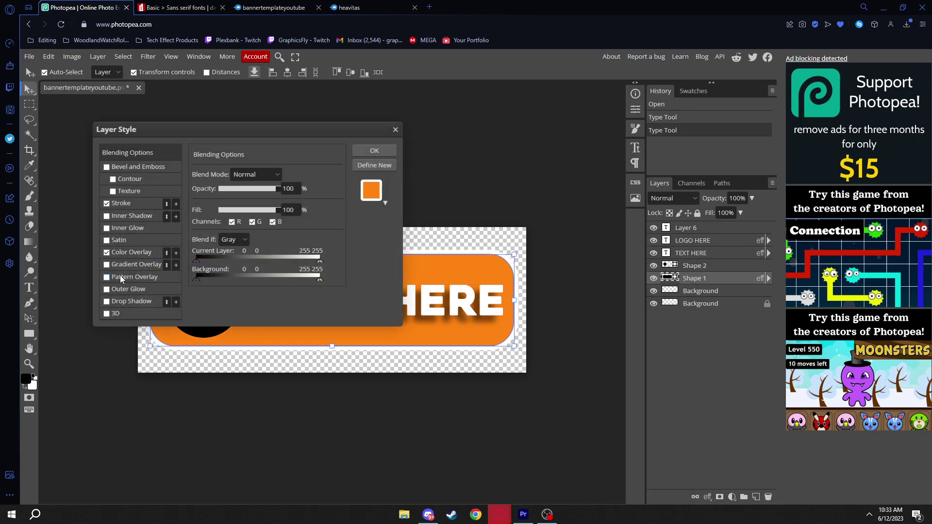
left_click(131, 252)
left_click_drag(185, 133, 536, 95)
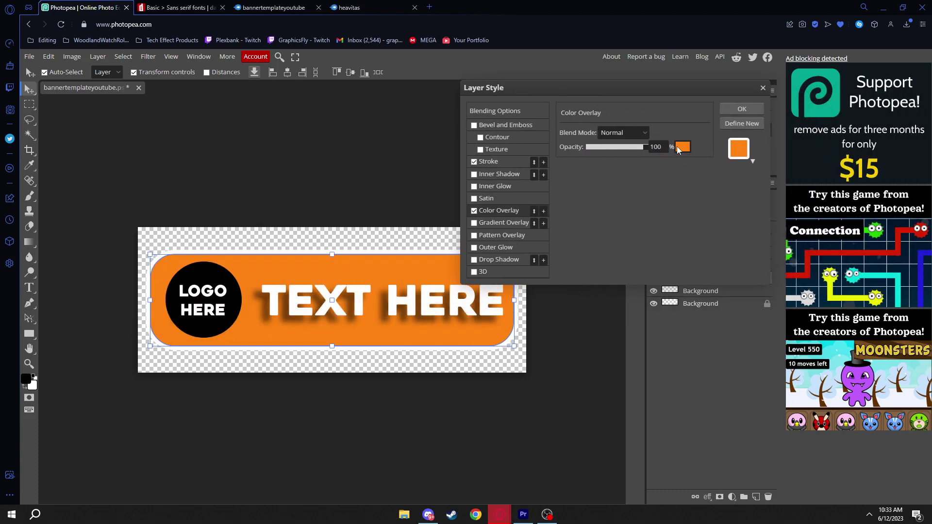
Set the overlay colour to a deep green, then switch to Discord's Pepe World server
left_click(678, 148)
left_click_drag(293, 322, 292, 305)
mouse_move(274, 231)
left_mouse_down()
mouse_move(233, 216)
mouse_move(285, 249)
mouse_move(285, 268)
mouse_move(239, 260)
left_mouse_up()
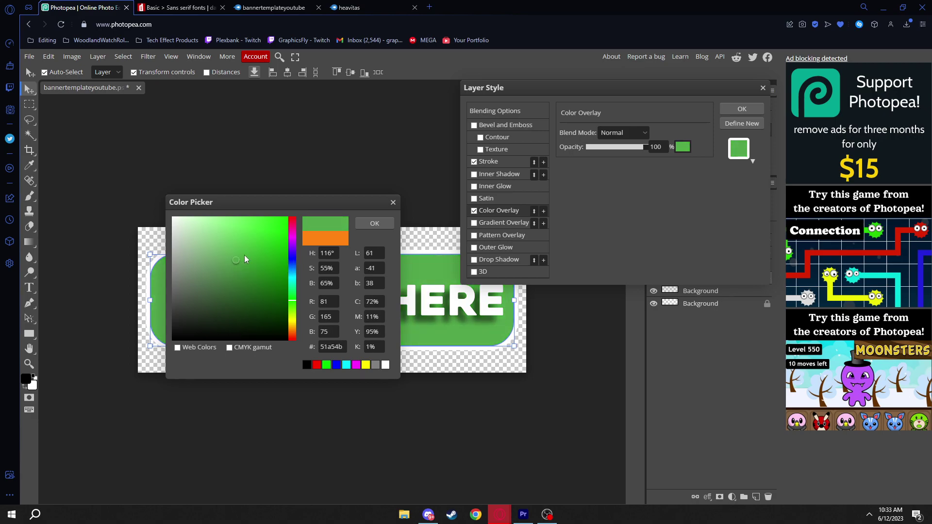
left_click(365, 222)
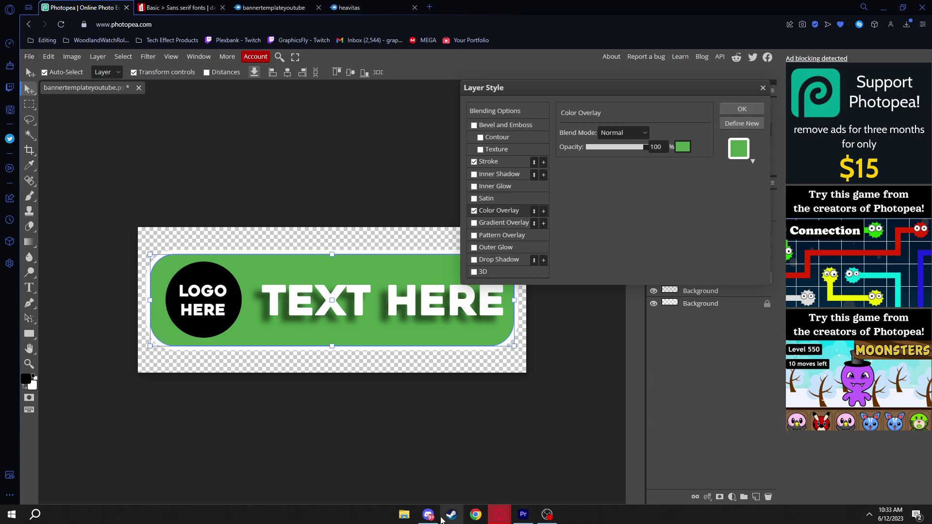
left_click(428, 515)
left_click(24, 70)
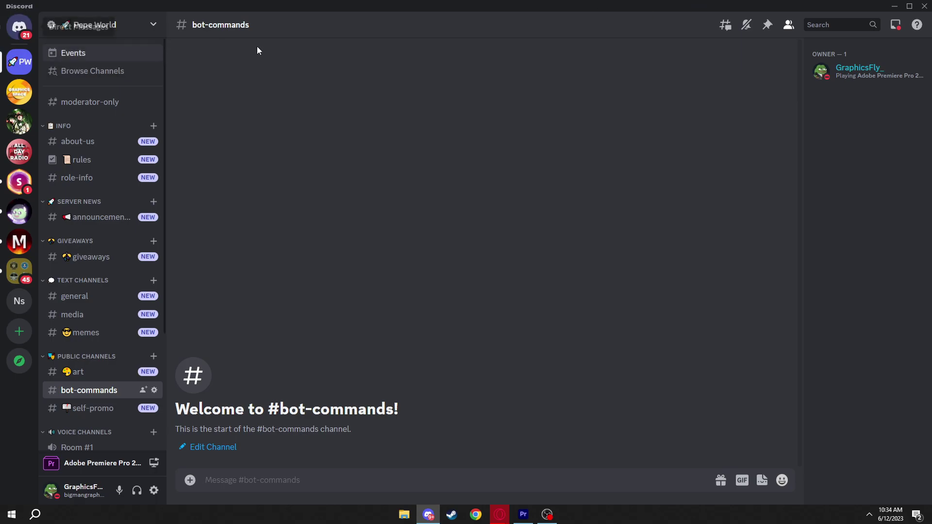
Minimise Discord to bring the Photopea banner back
left_click(896, 6)
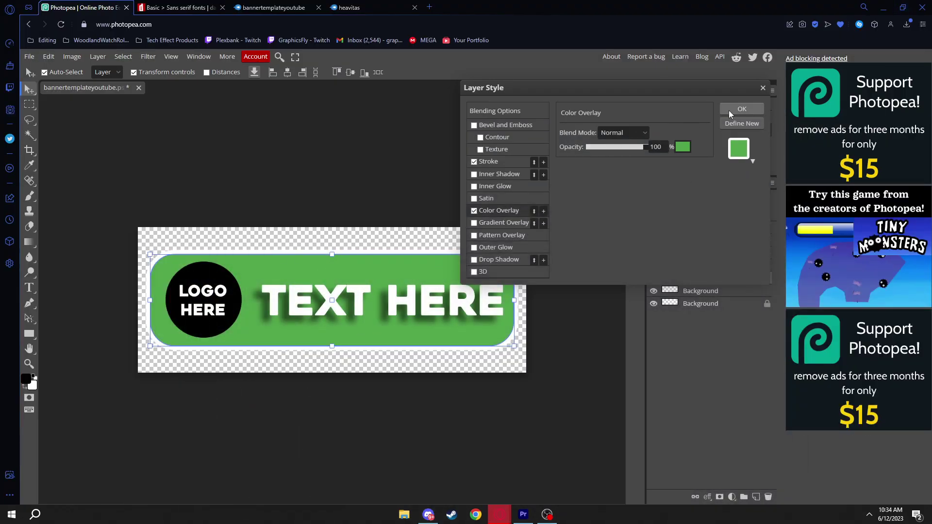
Apply the overlay, then reopen Shape 1's Blending Options and turn off Color Overlay
left_click(742, 108)
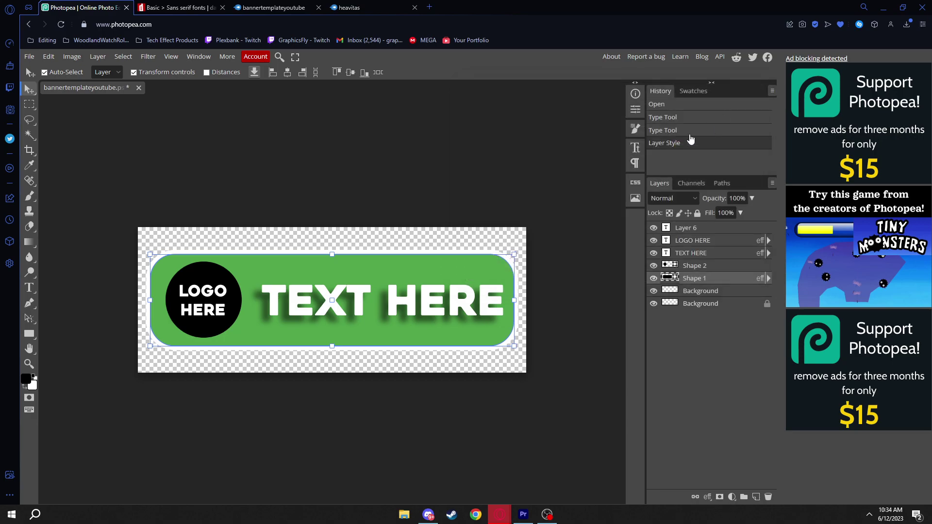
right_click(705, 282)
left_click(641, 244)
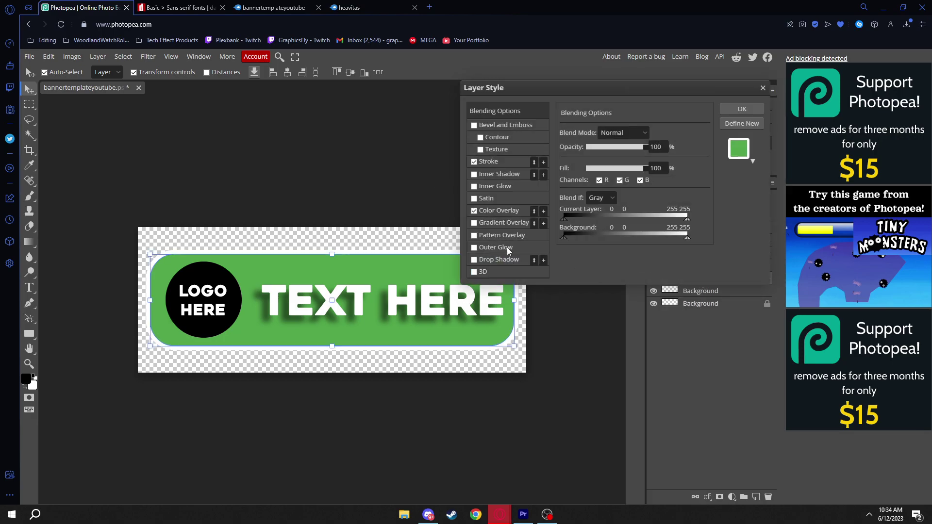
left_click(475, 210)
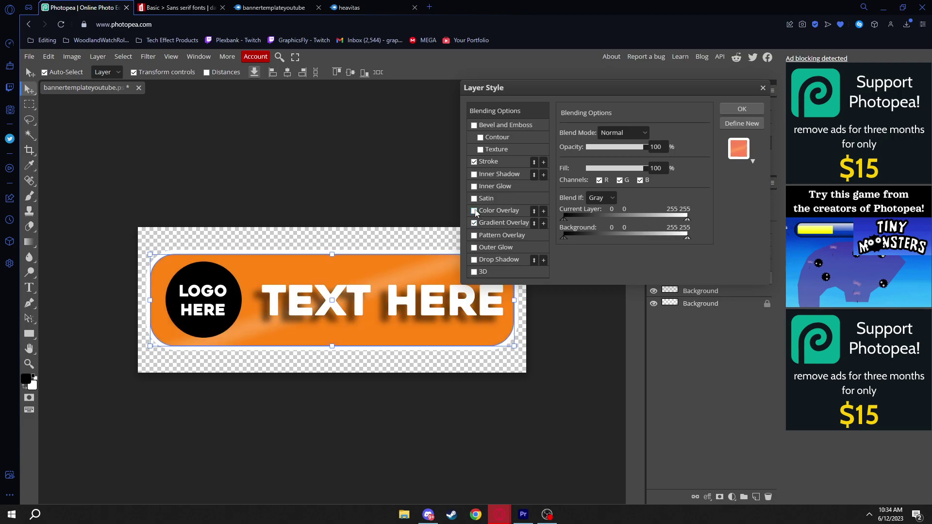
left_click(508, 226)
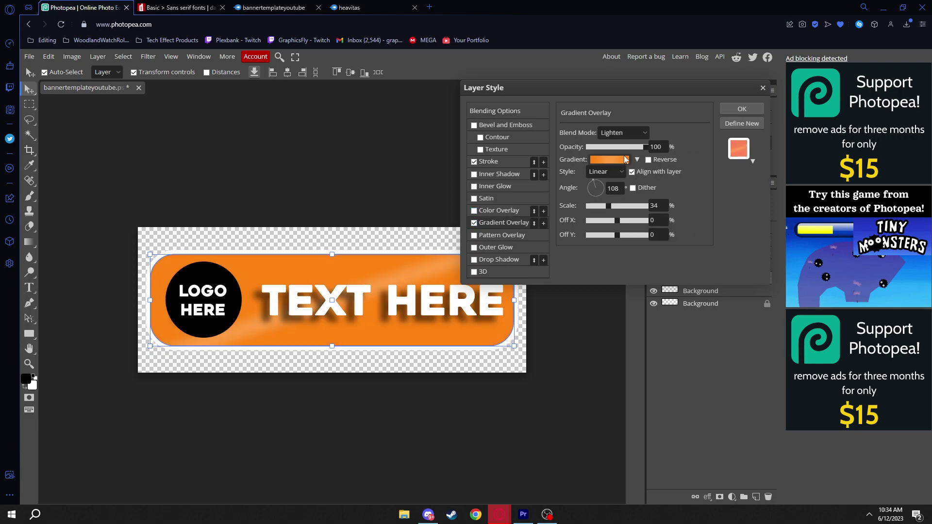
Recolour the Gradient Overlay's stops to green and delete the orange stops
left_click(610, 159)
double_click(179, 326)
left_click_drag(365, 359, 325, 335)
double_click(363, 327)
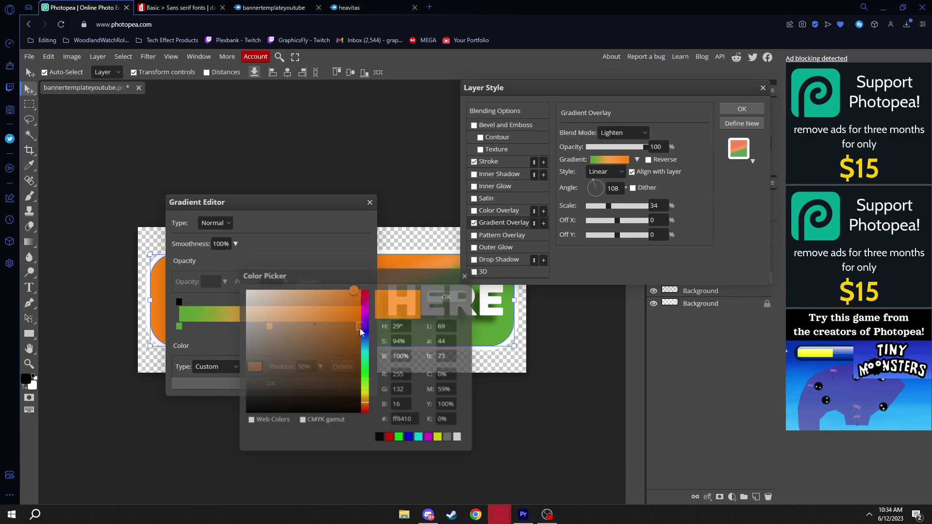
left_click(367, 368)
left_click_drag(368, 368, 365, 380)
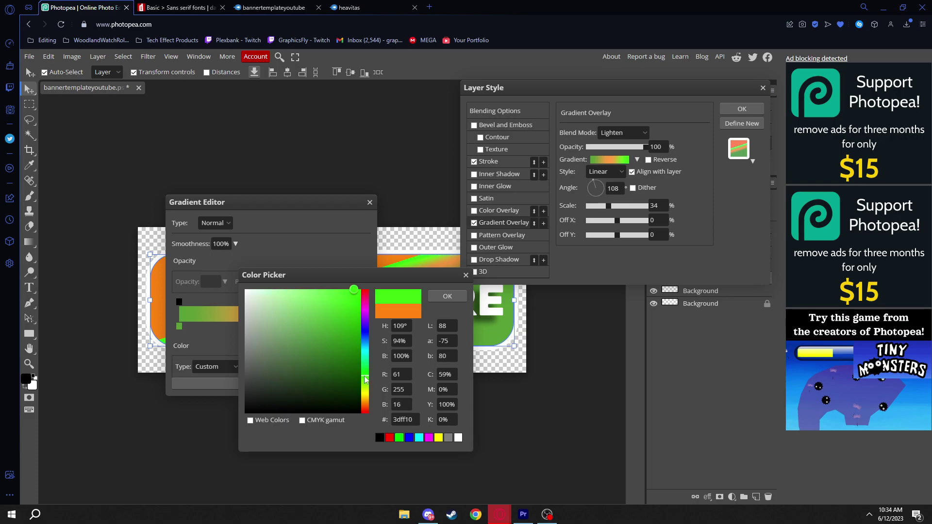
key("Return")
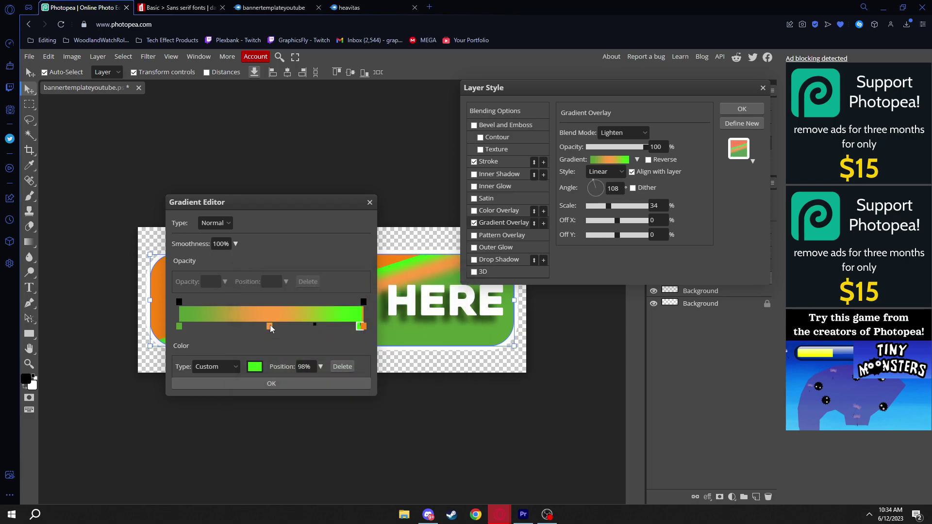
left_click_drag(269, 325, 279, 356)
left_click(364, 328)
key("Delete")
left_click(360, 327)
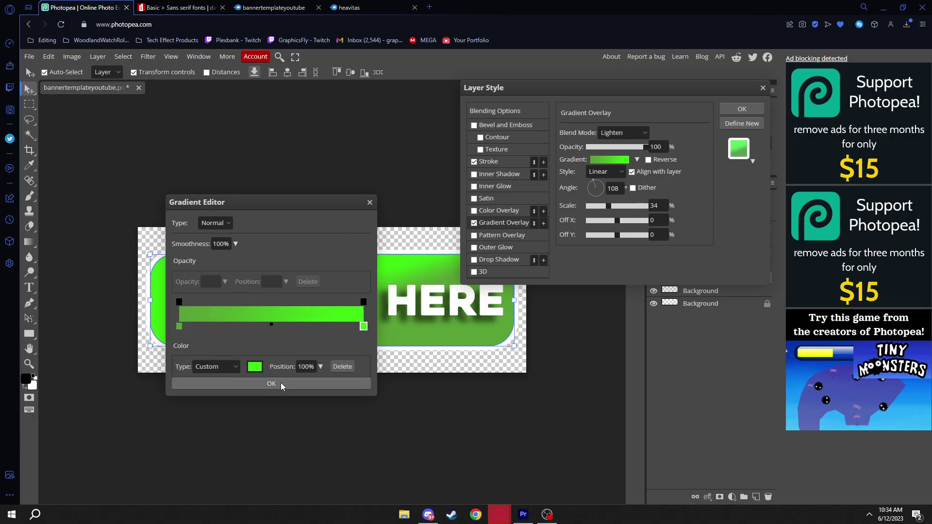
left_click(280, 383)
Tone the right gradient stop to a duller green, set the angle to 120°, and apply
left_click_drag(596, 192, 576, 234)
left_click(619, 163)
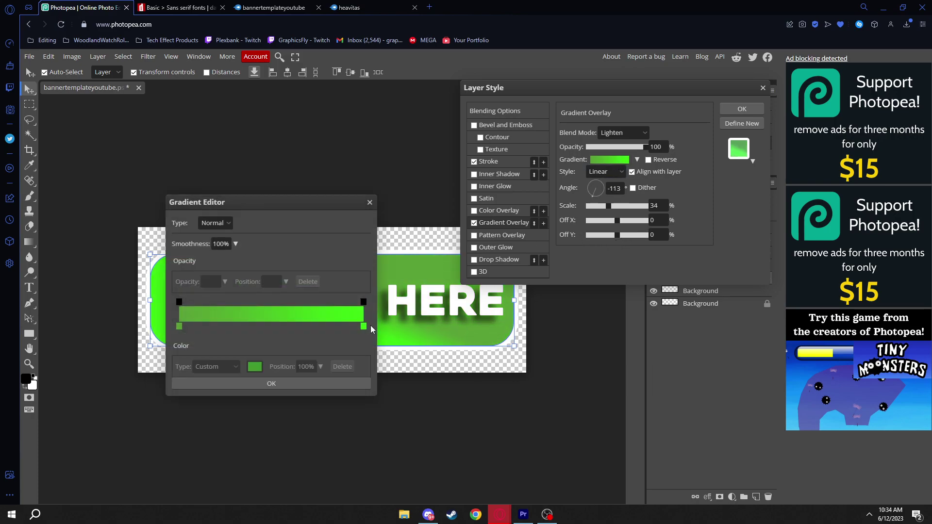
double_click(364, 327)
left_click_drag(359, 300, 312, 333)
left_click(447, 297)
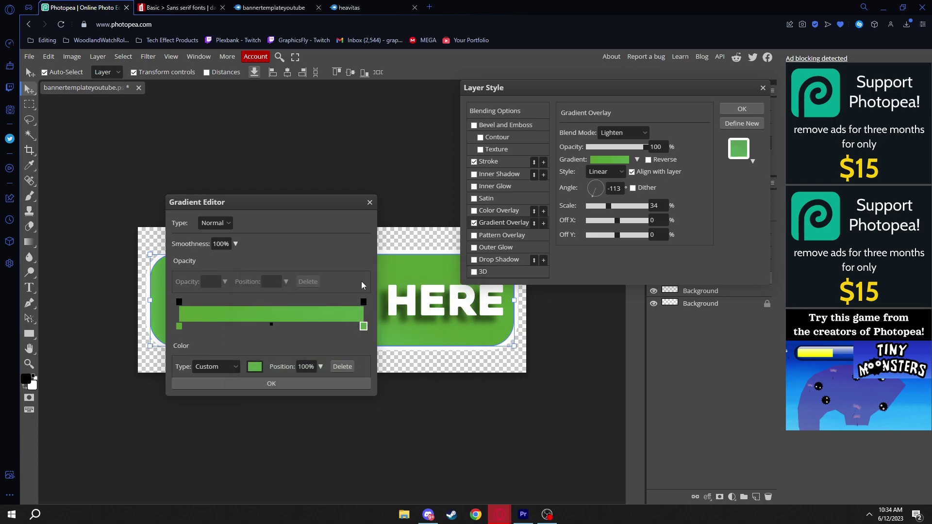
left_click(298, 385)
mouse_move(589, 192)
left_mouse_down()
mouse_move(595, 216)
mouse_move(585, 185)
left_mouse_up()
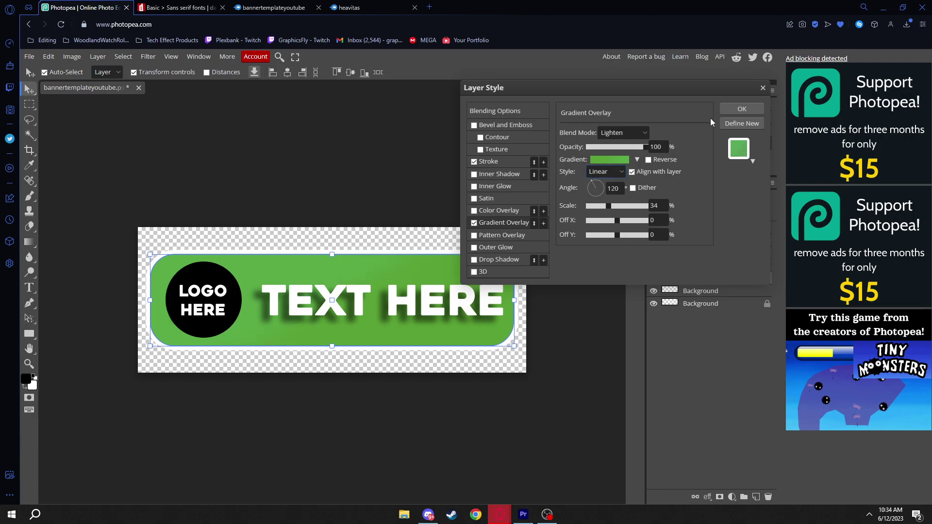
left_click(743, 105)
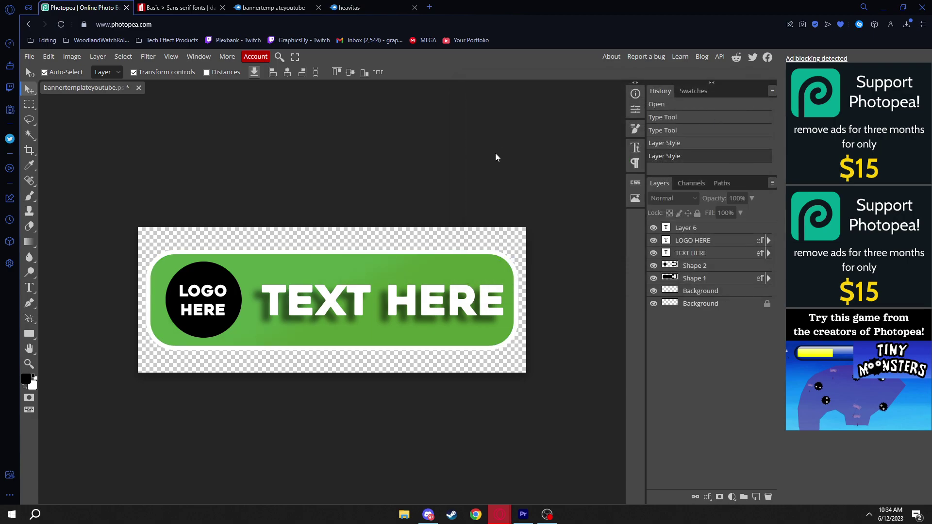
Replace the placeholder TEXT HERE heading with RULES and commit the edit
double_click(391, 307)
key("BackSpace")
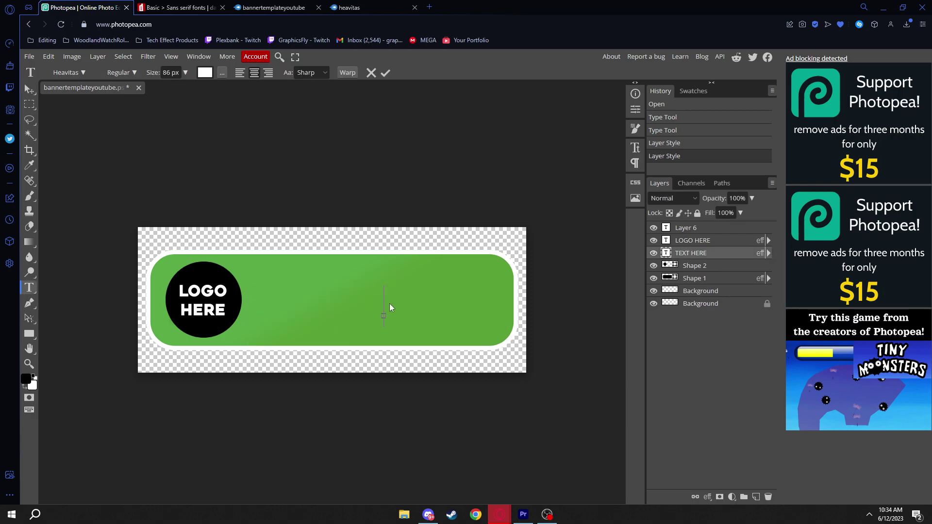
type("RUK")
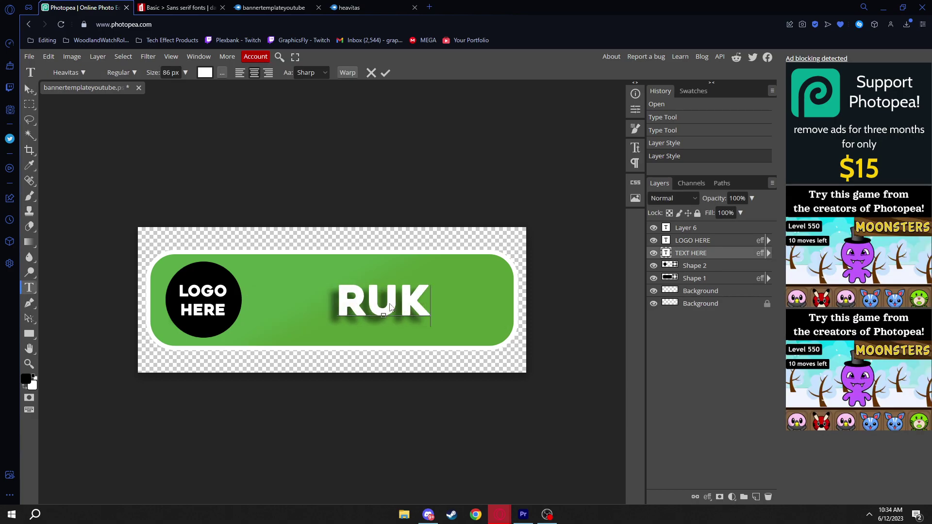
key("BackSpace")
type("LE")
type("/")
key("BackSpace")
type("S")
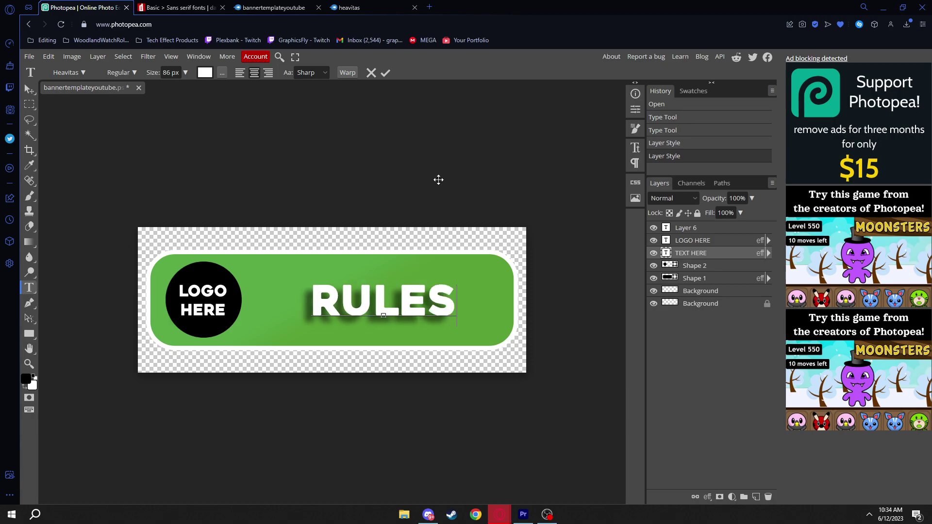
left_click(29, 89)
Scale RULES up to about 119%, nudge it left, and confirm the transform
left_click_drag(313, 316, 301, 319)
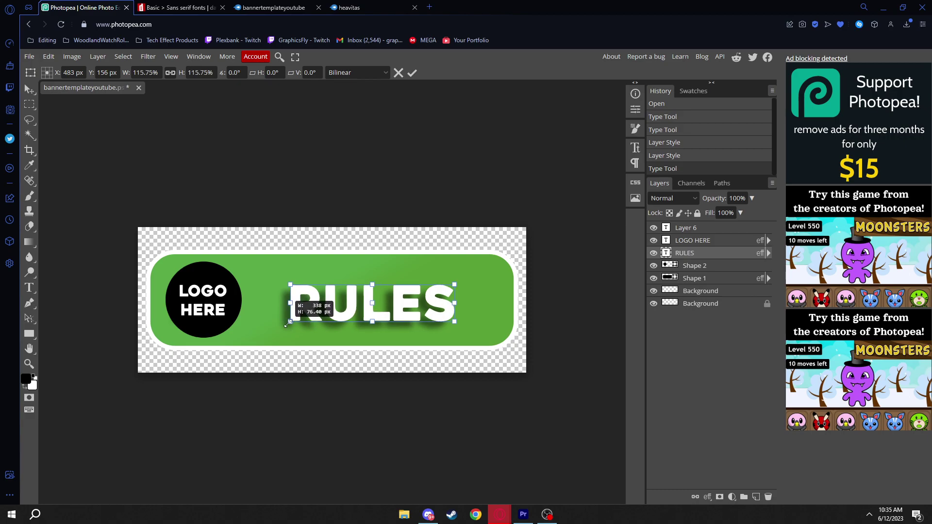
left_click_drag(454, 284, 472, 281)
left_click_drag(354, 306, 344, 306)
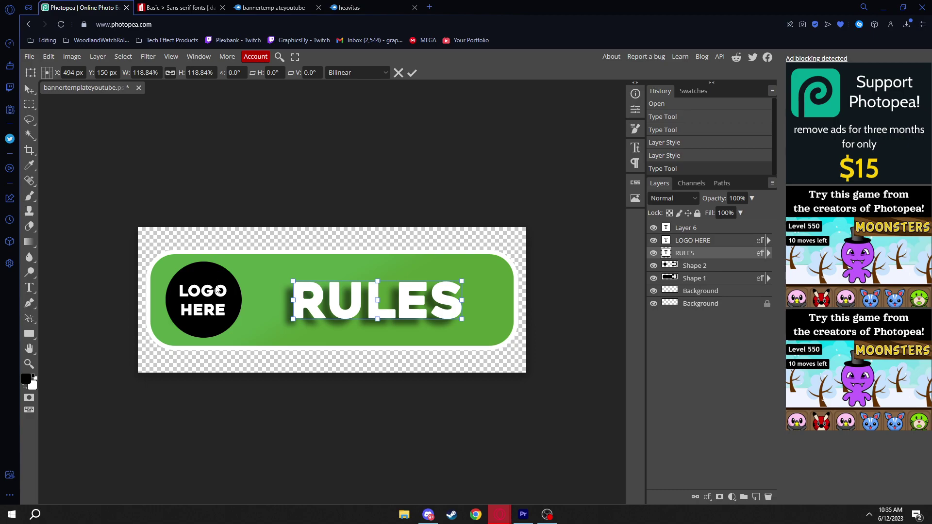
left_click(694, 242)
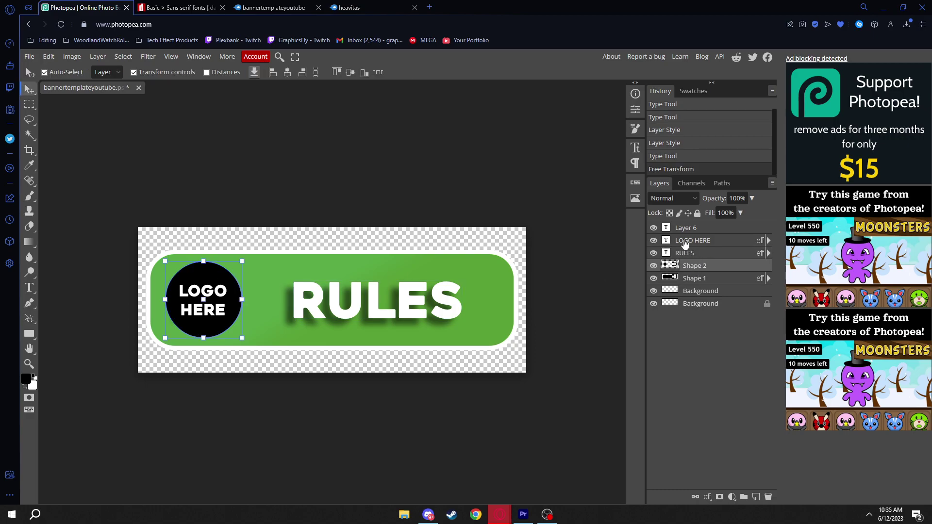
Delete LOGO HERE and the black circle, shift RULES right, and drop in the planet logo
key("Delete")
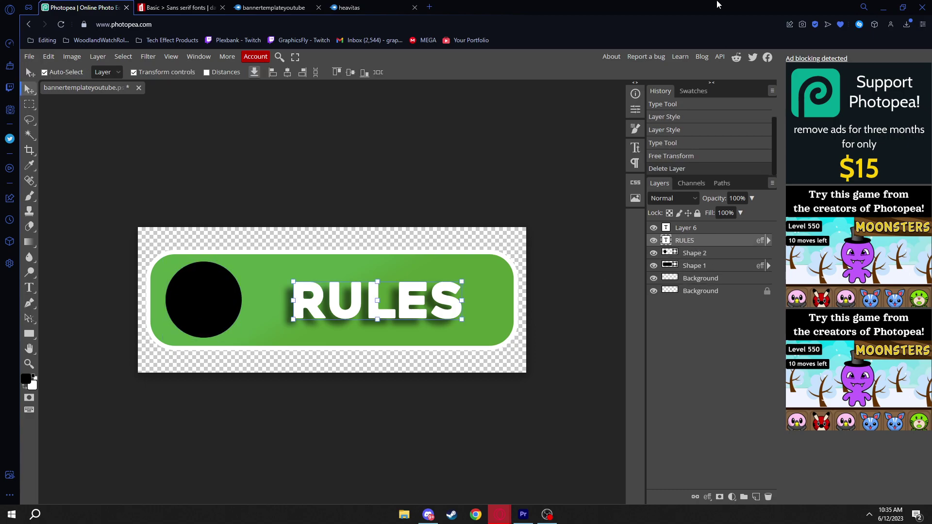
left_click(704, 253)
key("Delete")
left_click_drag(307, 285, 316, 285)
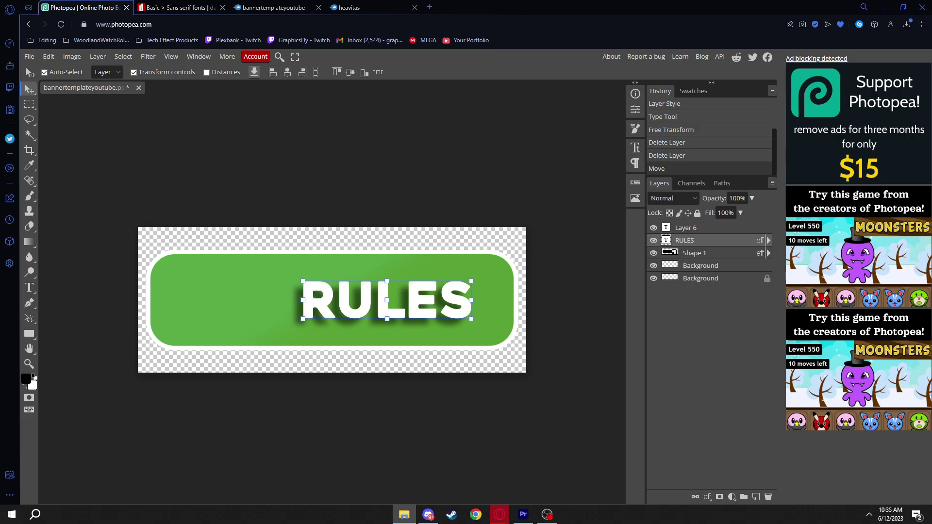
left_click_drag(316, 284, 226, 339)
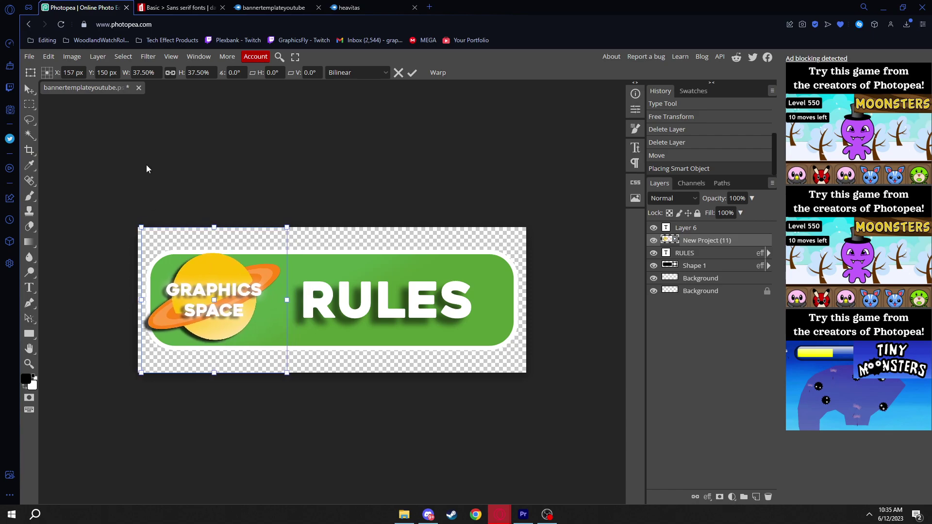
Commit the 37.5% Graphics Space logo at the banner's left end and check the layers
key("Return")
left_click(141, 337)
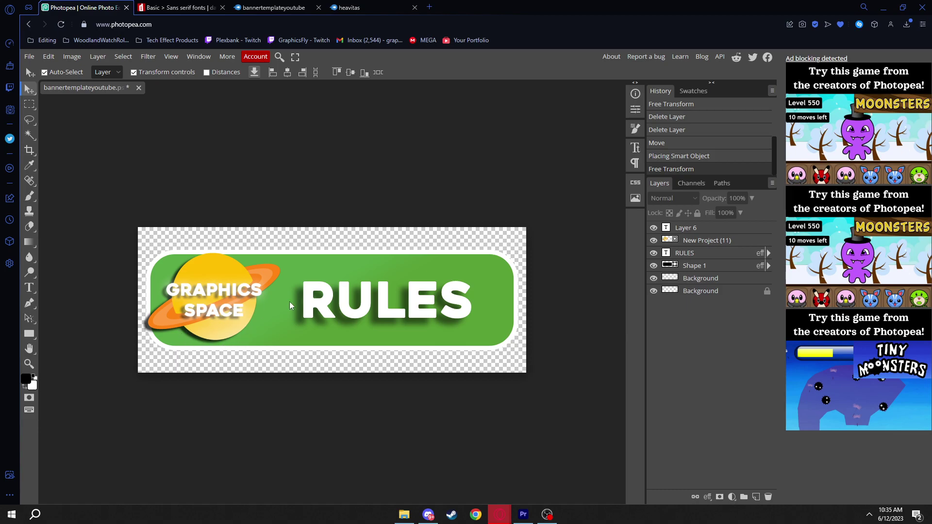
left_click(401, 298)
left_click(382, 196)
left_click(220, 299)
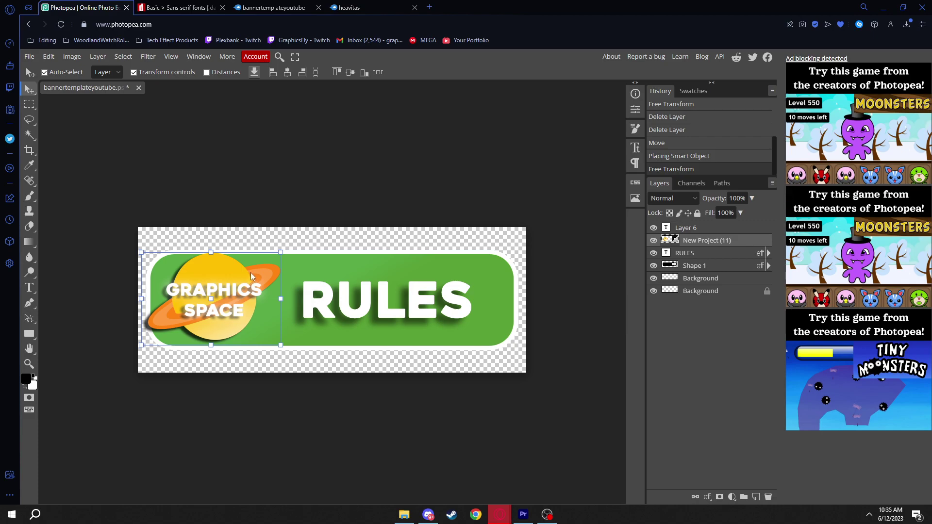
left_click(316, 294)
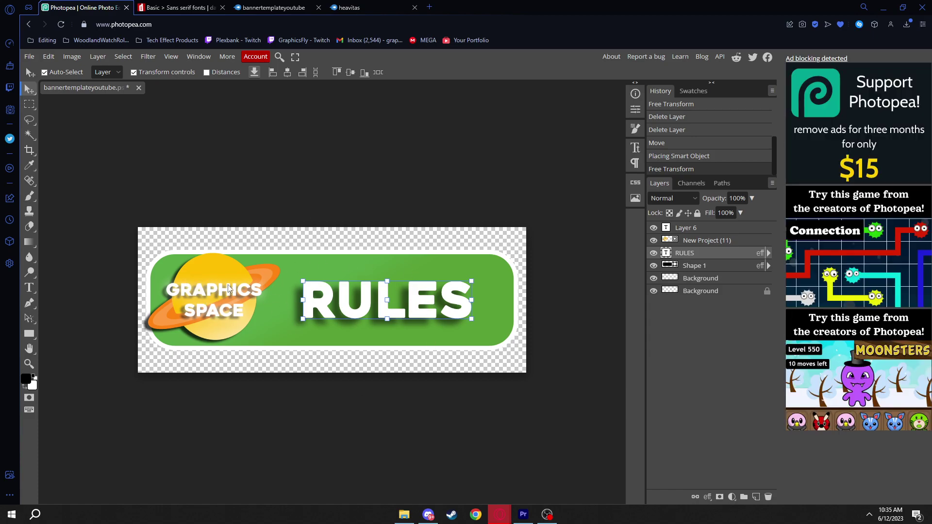
In Shape 1's blending options, swap Gradient Overlay for Color Overlay
left_click(710, 242)
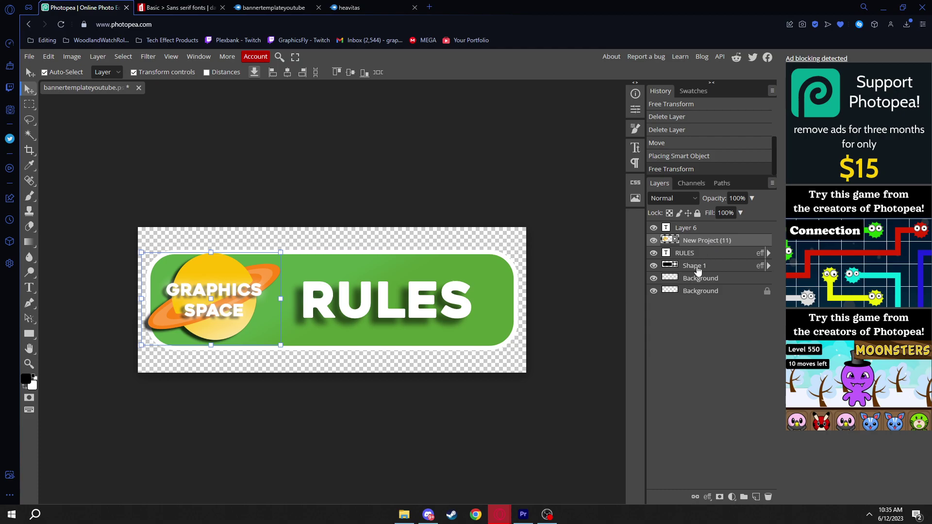
right_click(698, 271)
left_click(646, 240)
left_click(475, 223)
left_click(475, 211)
left_click(499, 210)
Set the Color Overlay to orange #ff9129 and apply the layer style
left_click(683, 147)
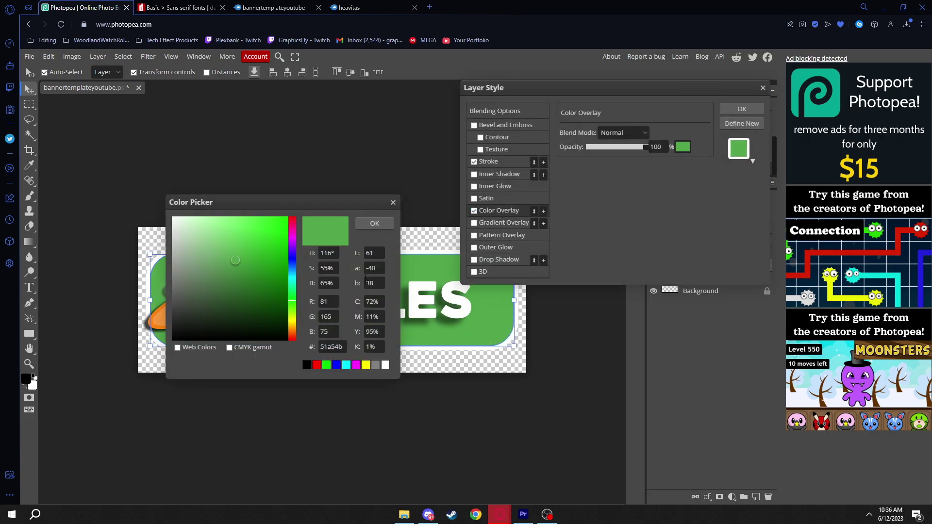
left_click(293, 317)
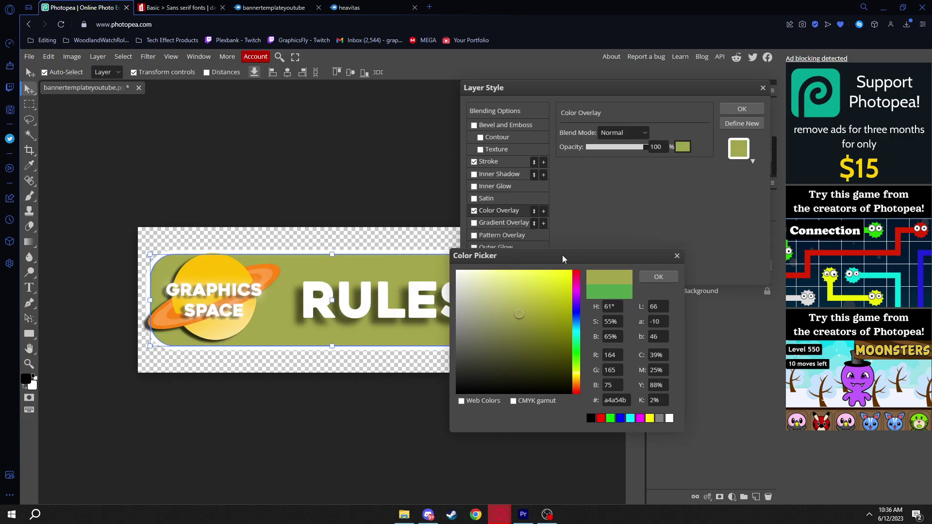
left_click(276, 268)
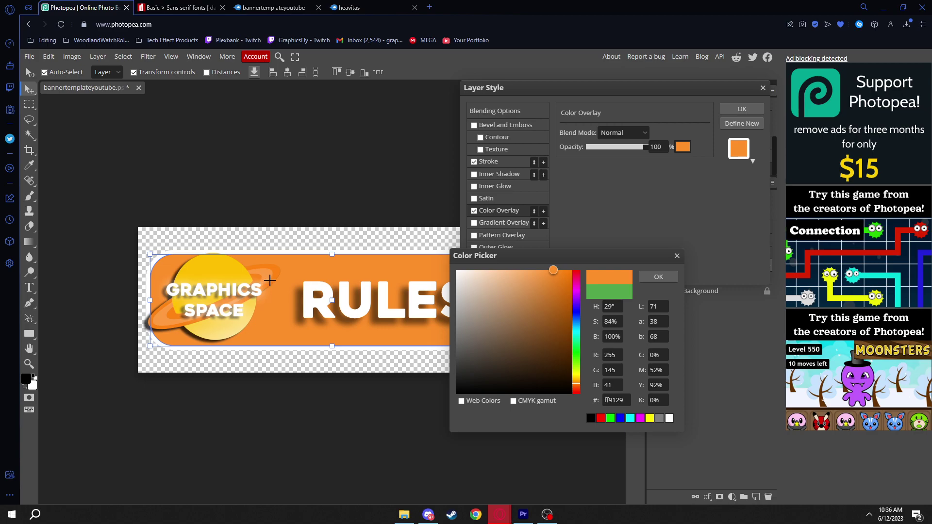
left_click(658, 277)
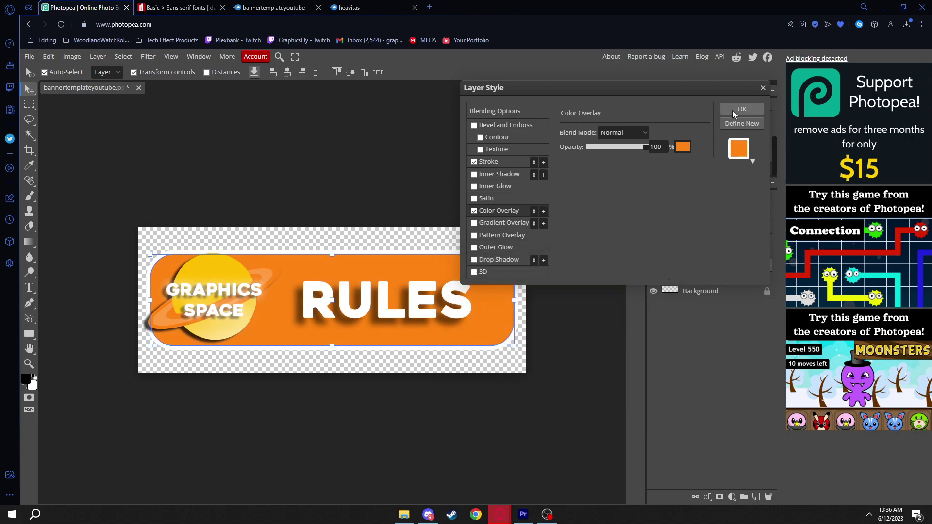
left_click(742, 109)
left_click(502, 136)
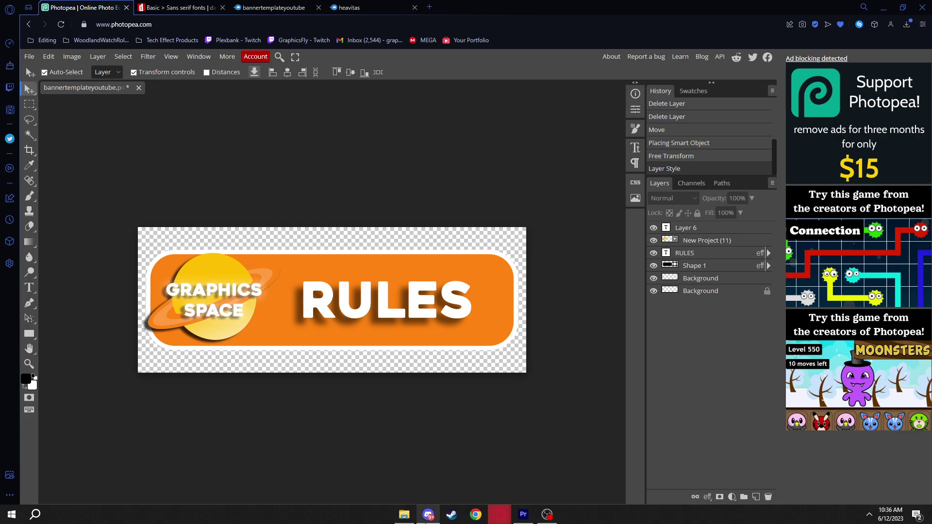
key("alt+Tab")
Inspect the existing banner in Graphics Space's #rules channel, then minimize Discord
left_click(19, 92)
type("w")
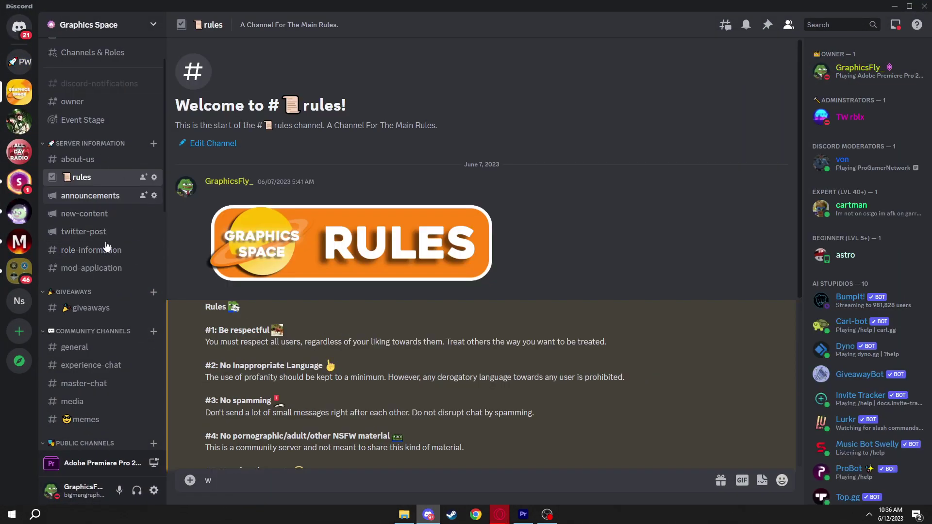
left_click(308, 243)
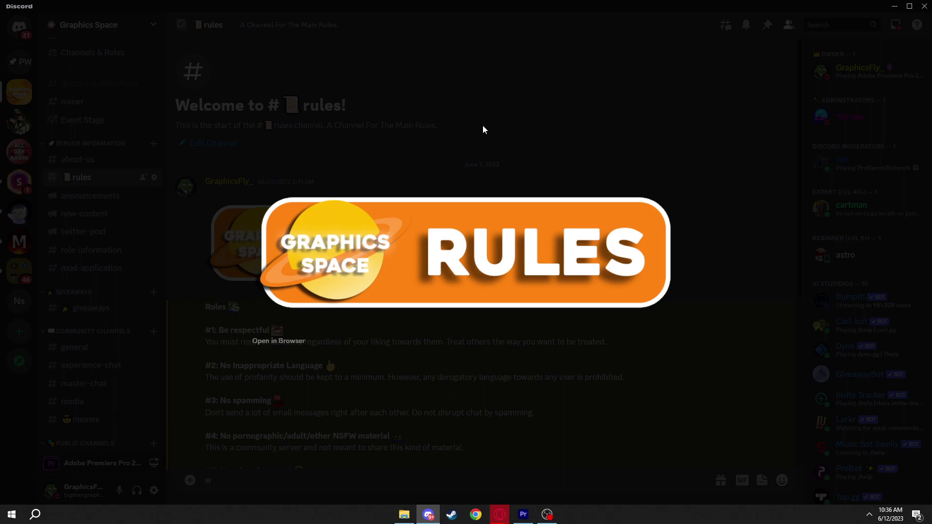
left_click(306, 190)
left_click(113, 194)
left_click(100, 179)
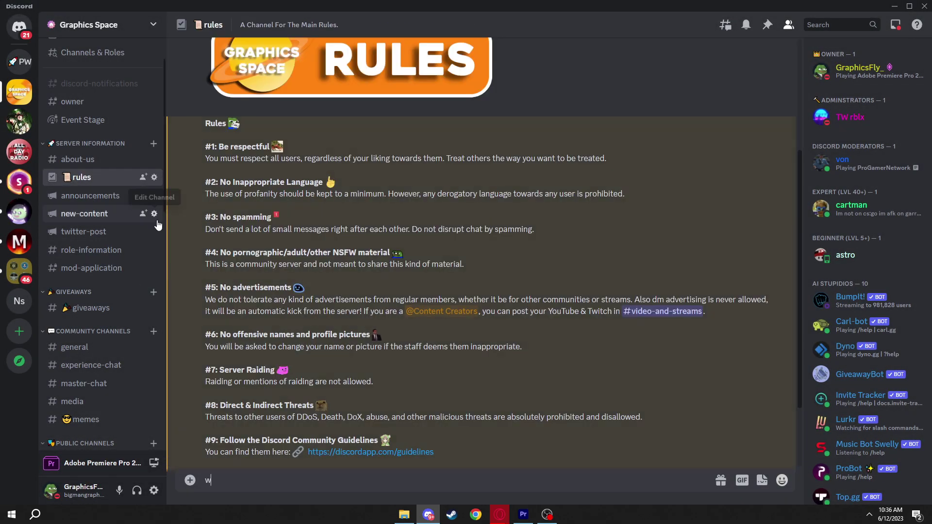
left_click(19, 61)
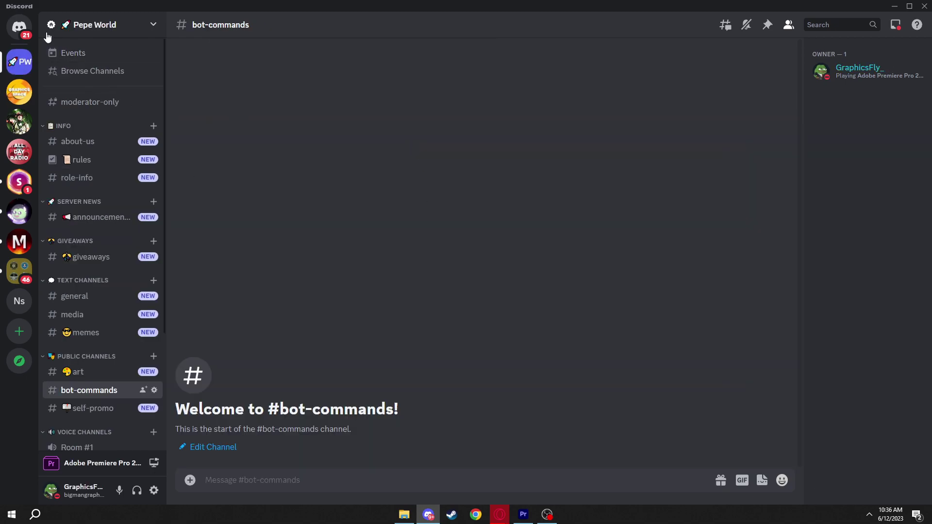
left_click(892, 6)
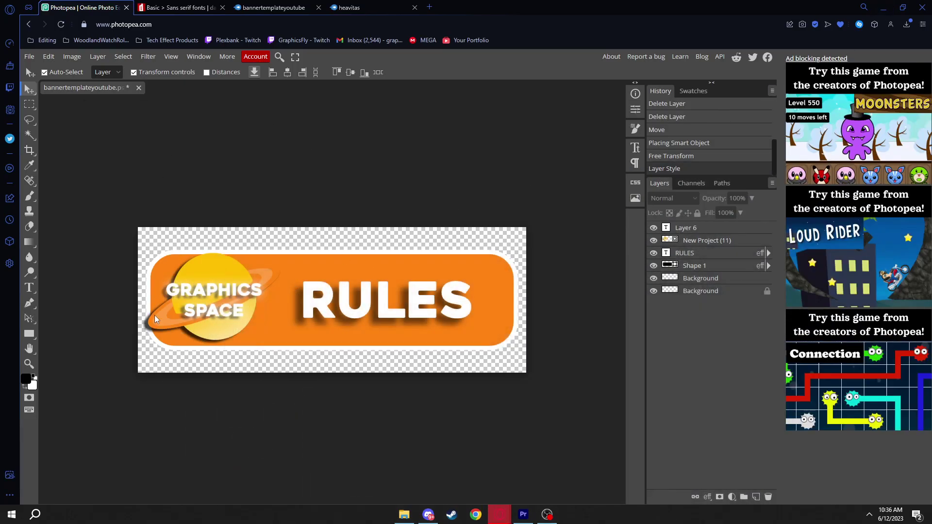
Add a white 9 px outside Stroke to the orange banner shape and apply it
left_click(340, 268)
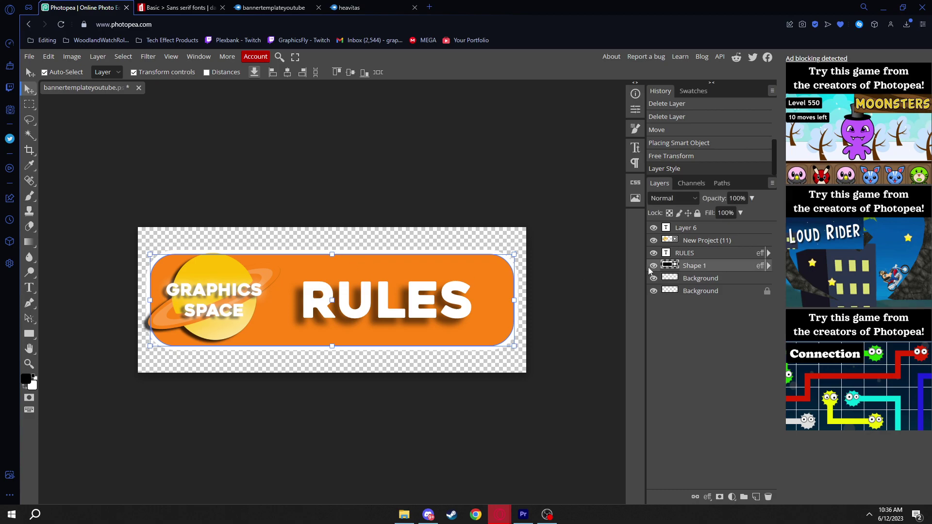
right_click(687, 264)
left_click(668, 242)
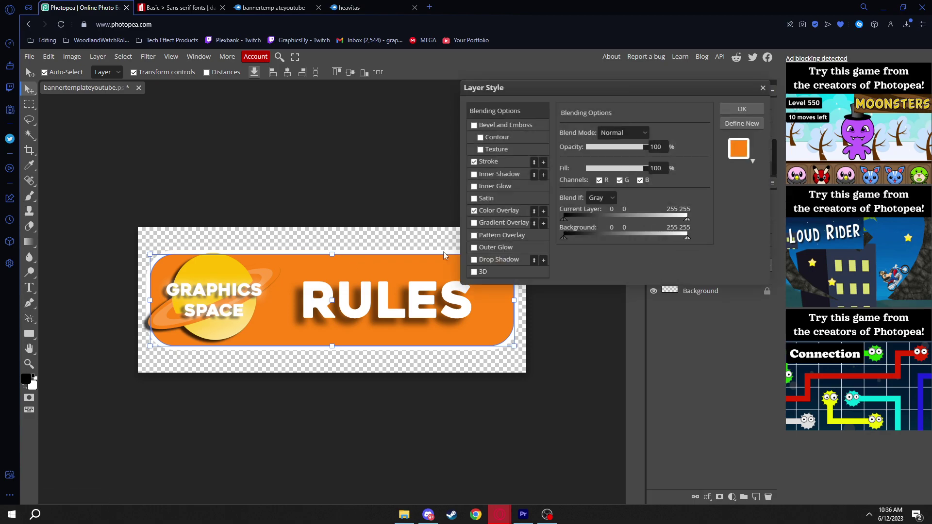
left_click(475, 162)
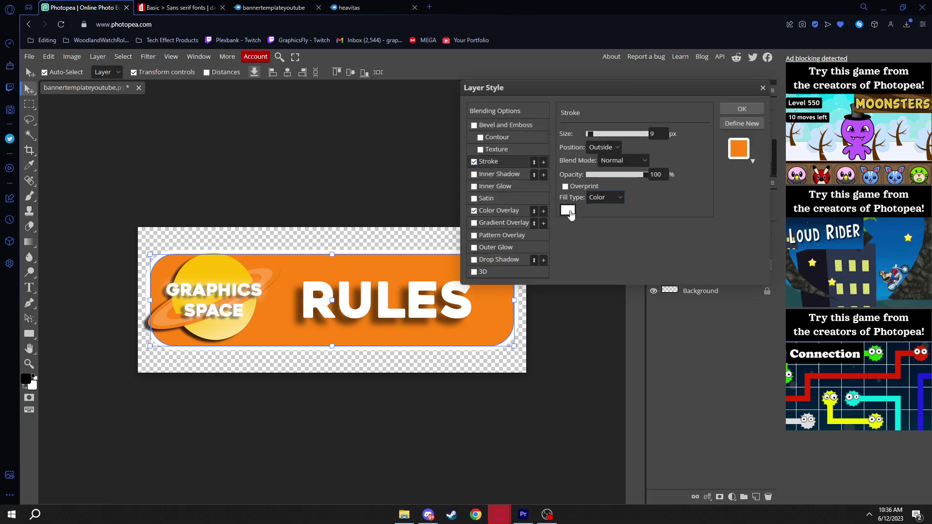
left_click(568, 209)
mouse_move(505, 325)
left_mouse_down()
mouse_move(456, 268)
mouse_move(661, 217)
mouse_move(408, 199)
left_mouse_up()
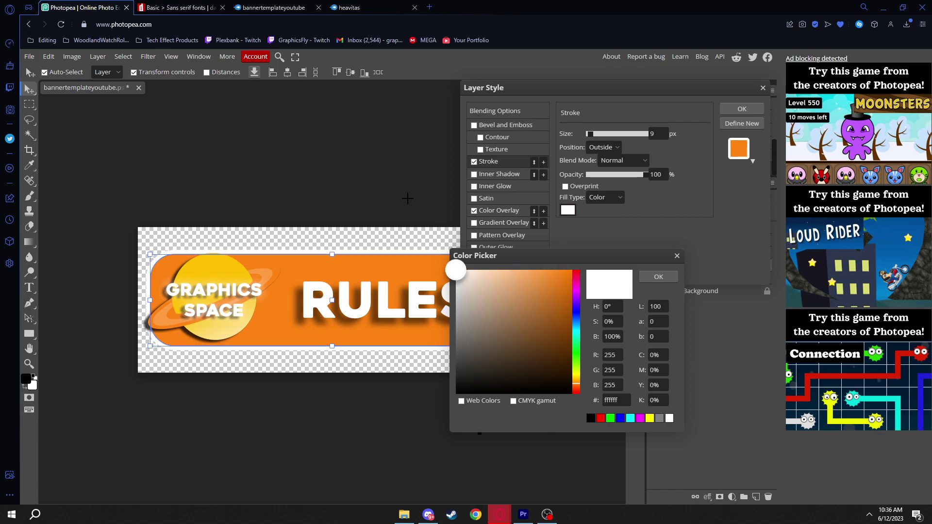
left_click(670, 277)
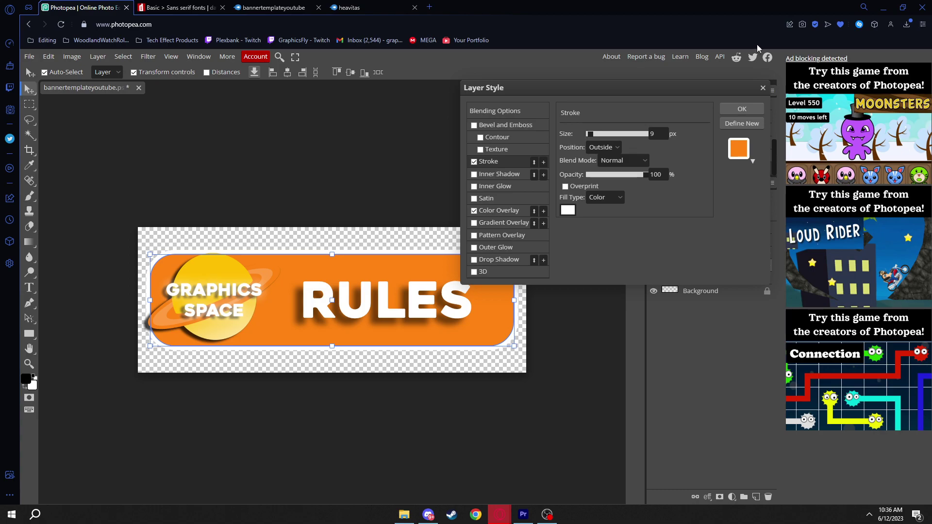
left_click(741, 109)
left_click(545, 186)
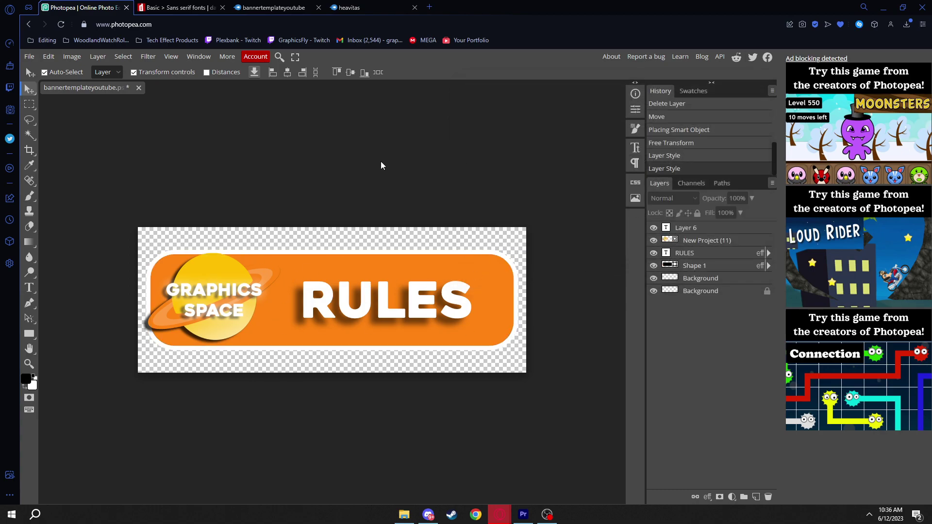
Export the banner as a PNG named youtubebanner
left_click(29, 57)
mouse_move(73, 198)
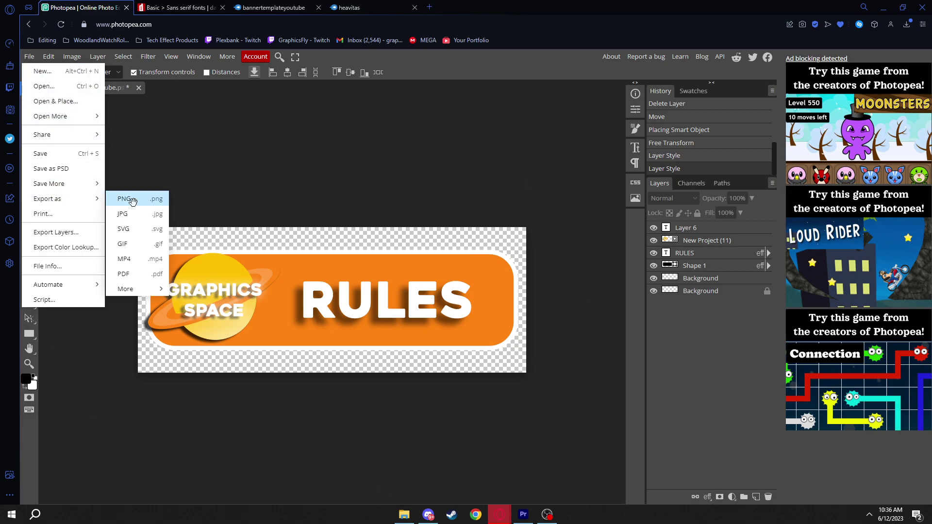
left_click(124, 198)
left_click(361, 163)
key("ctrl+a")
key("BackSpace")
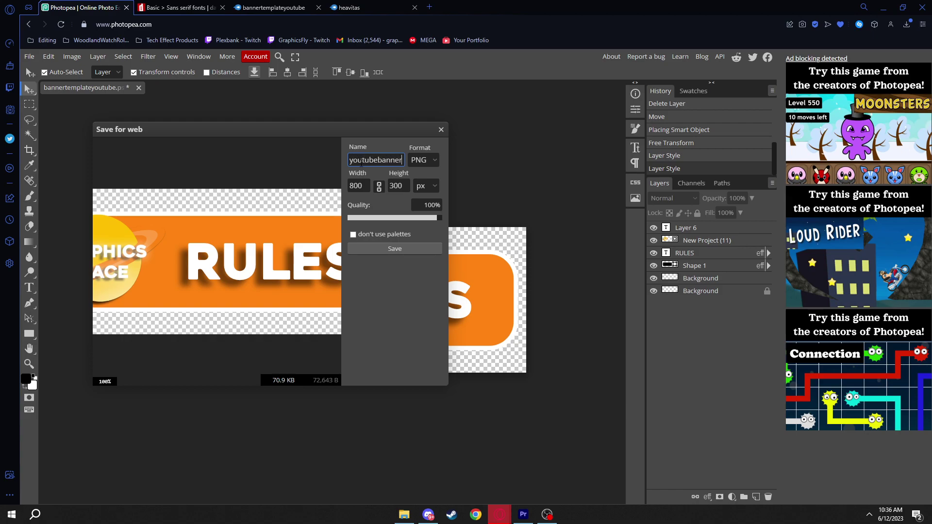
left_click(393, 248)
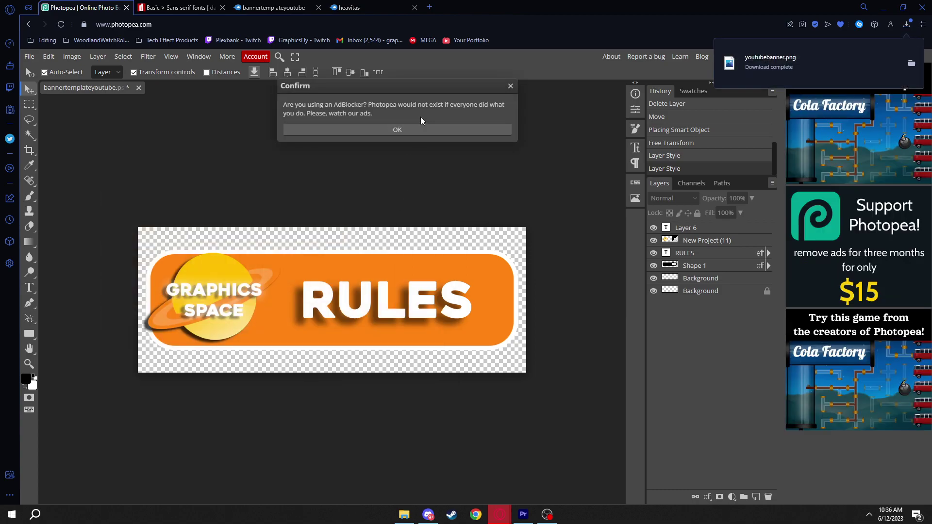
Dismiss the ad-blocker notice, open the folder holding youtubebanner.png, and switch to Discord
left_click(421, 129)
left_click(910, 25)
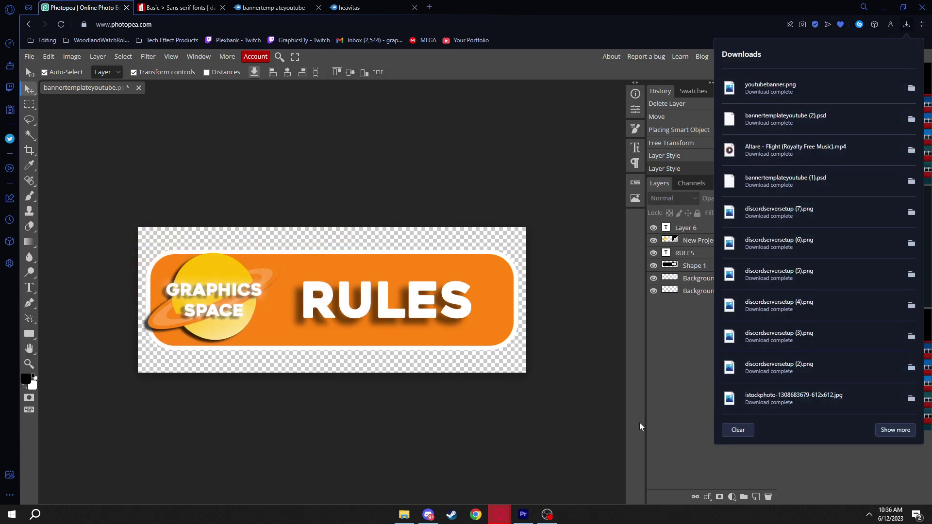
left_click(911, 88)
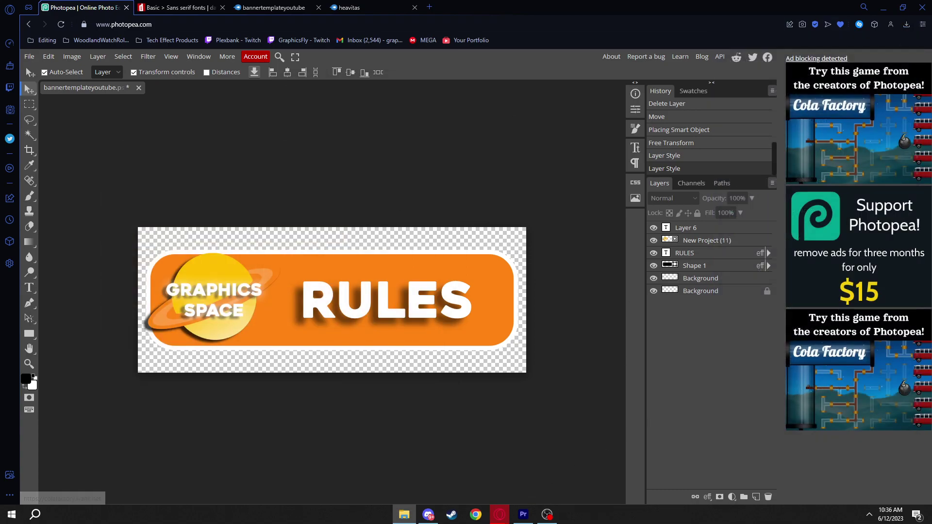
left_click(428, 515)
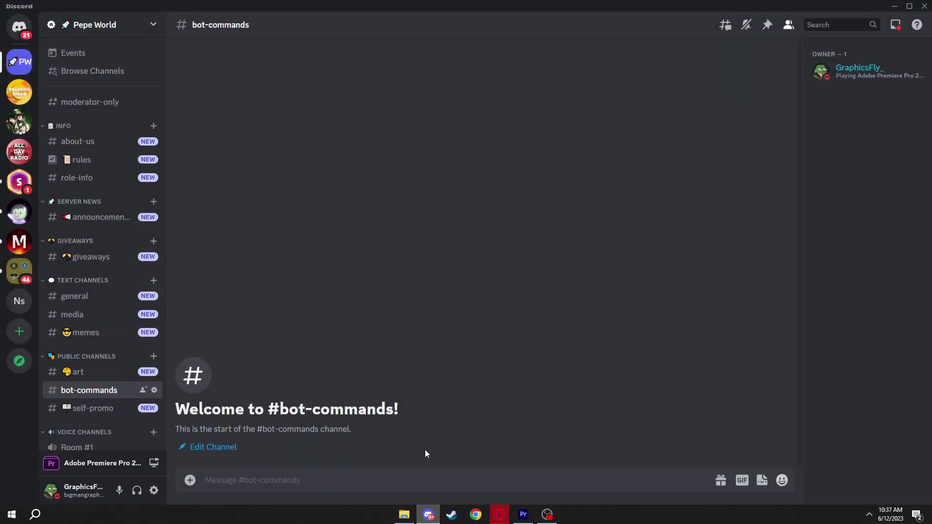
Post the banner PNG in Pepe World's #rules channel
left_click(81, 160)
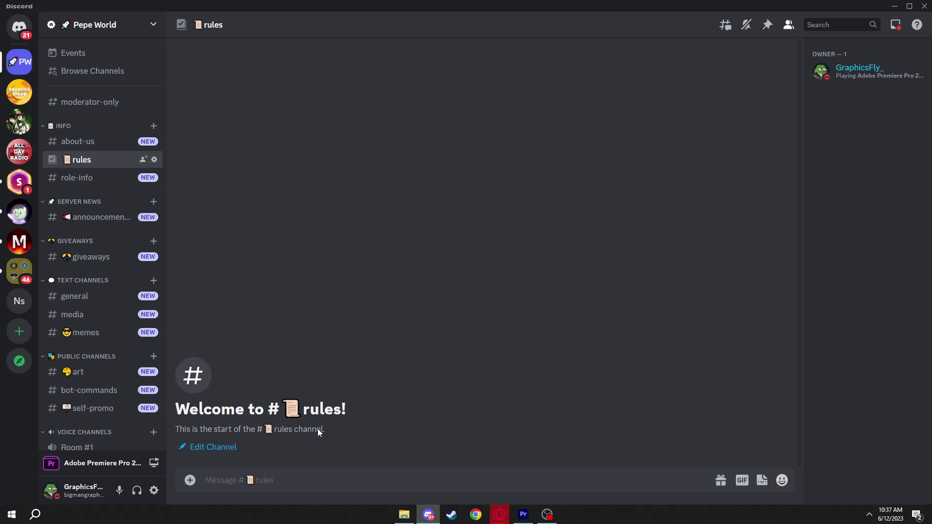
left_click_drag(95, 453, 223, 445)
key("Return")
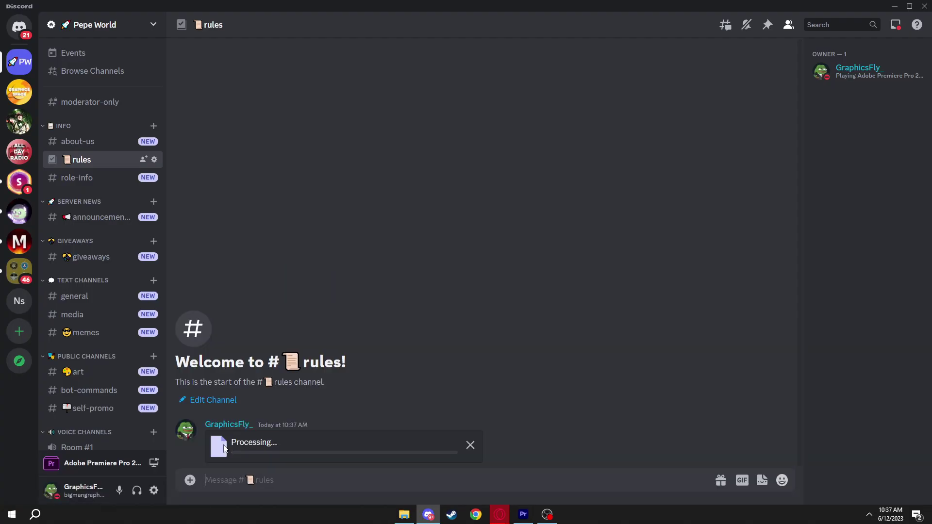
left_click(384, 411)
left_click(604, 402)
Copy the rules message text from Graphics Space's #rules channel
left_click(19, 91)
type("w")
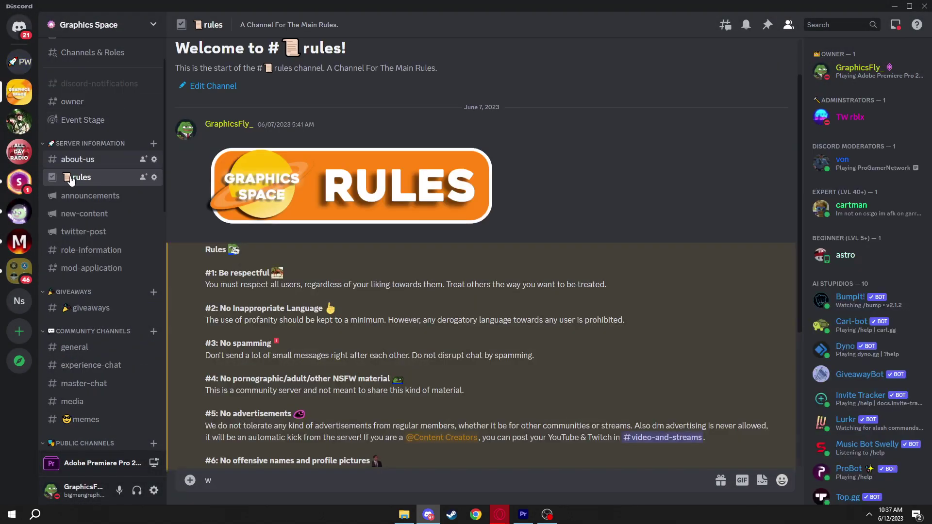
left_click_drag(195, 256, 364, 436)
left_click(19, 61)
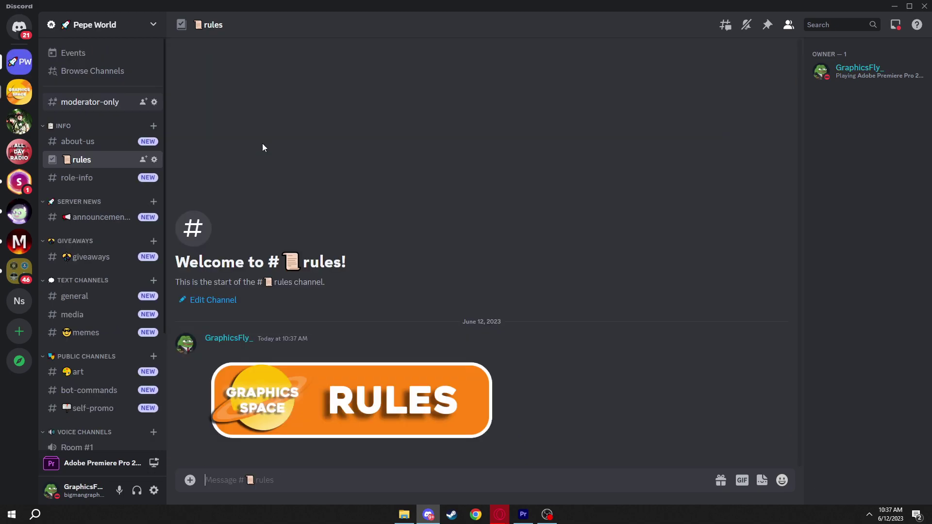
Paste the copied rules and delete the 'Updated At 6/7/2023' line
key("ctrl+v")
scroll(269, 404, "up", 2)
scroll(269, 404, "up", 3)
double_click(211, 286)
left_click_drag(209, 282, 206, 274)
left_click(228, 275)
scroll(301, 273, "down", 5)
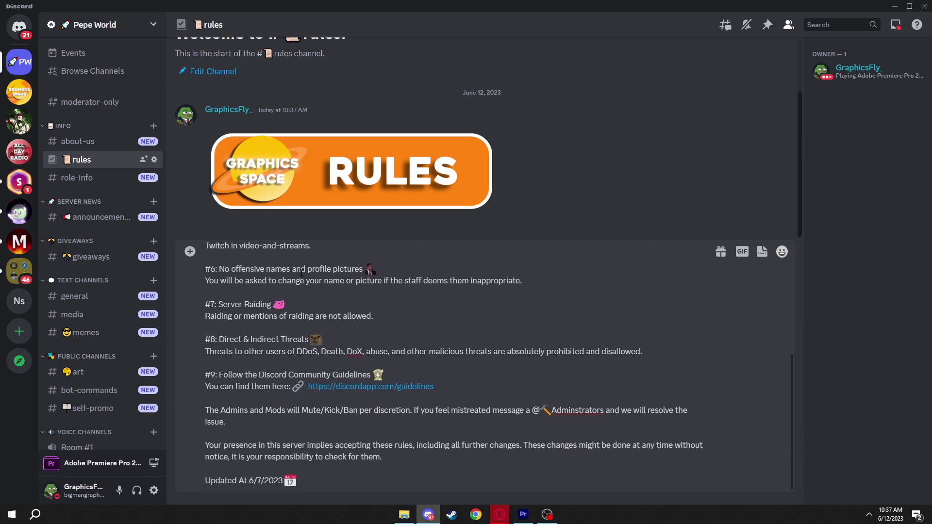
left_click_drag(318, 481, 177, 480)
key("BackSpace")
key("BackSpace")
key("BackSpace")
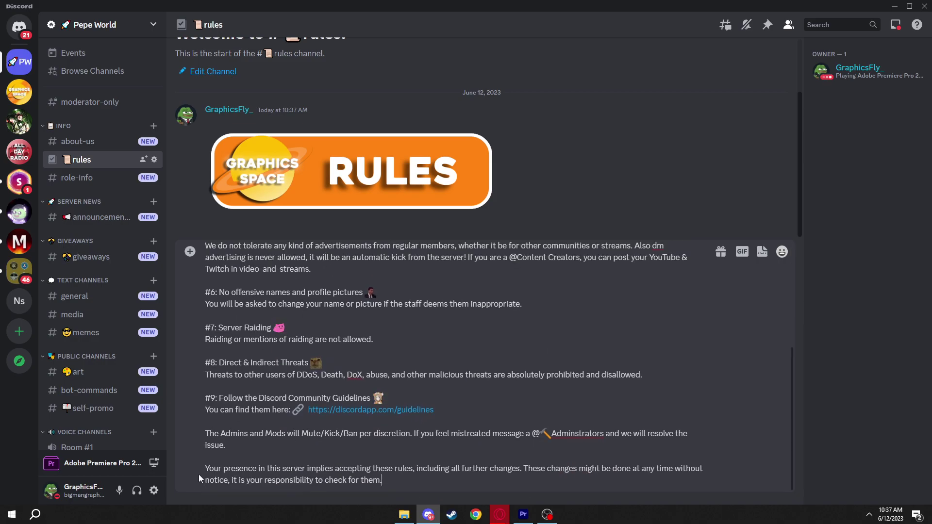
key("shift+Return")
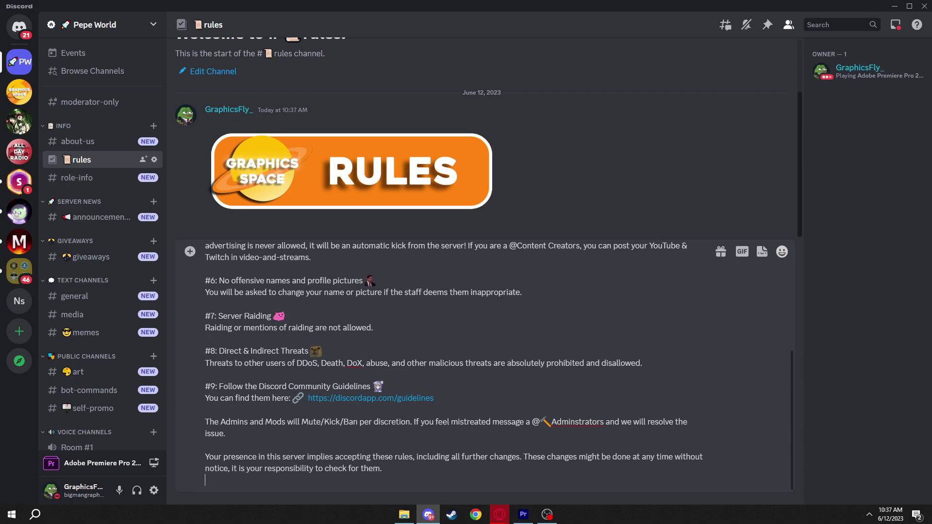
type("@here")
key("Return")
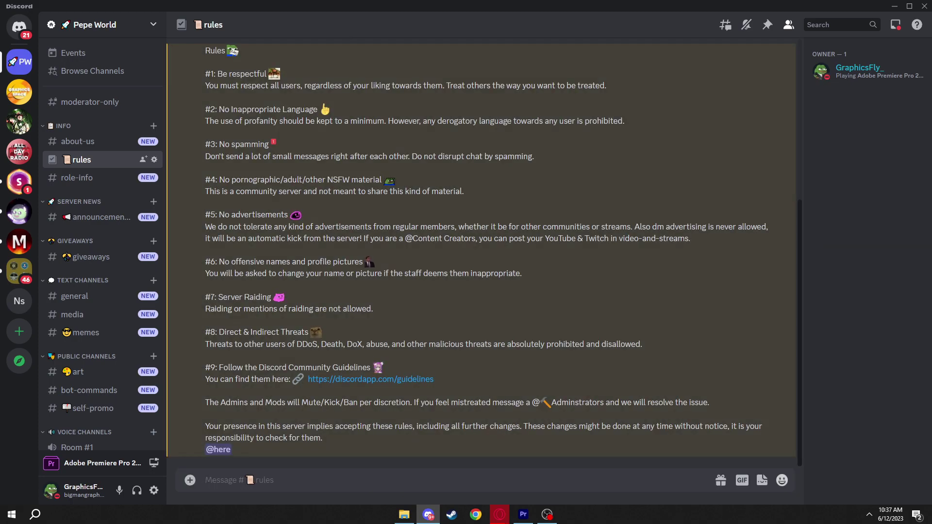
left_click(439, 287)
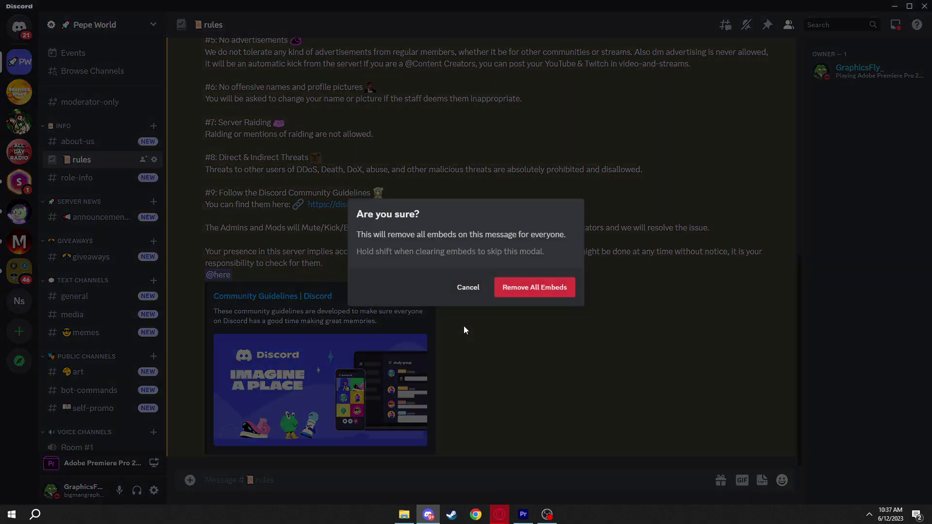
left_click(542, 286)
scroll(515, 306, "up", 3)
scroll(485, 316, "up", 4)
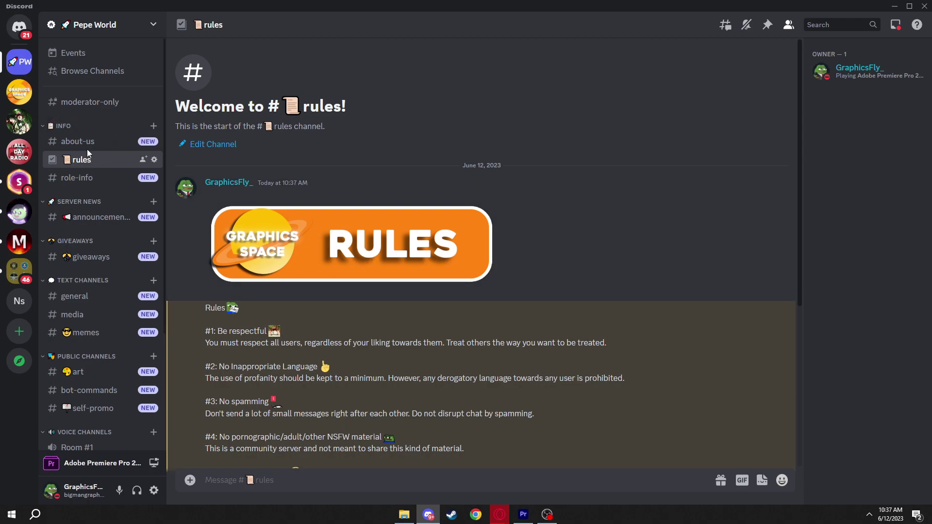
left_click(88, 145)
left_click(100, 182)
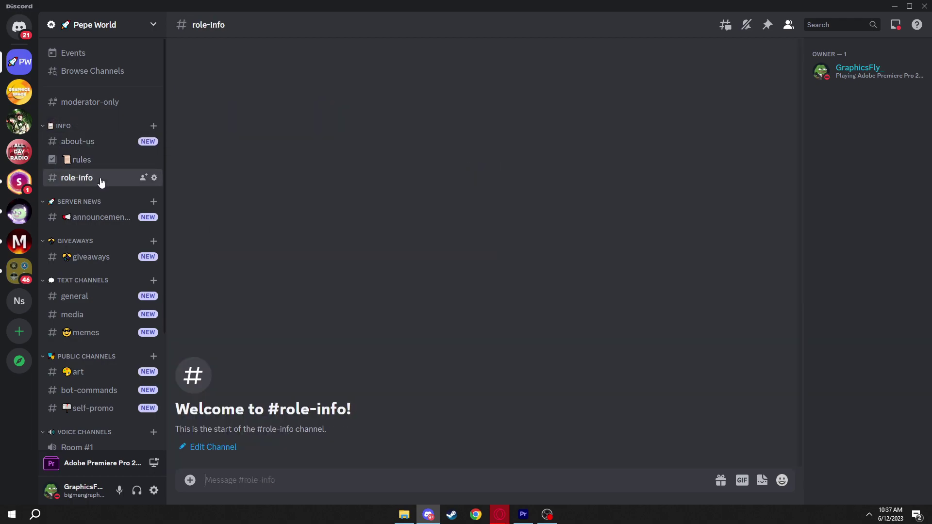
left_click(83, 264)
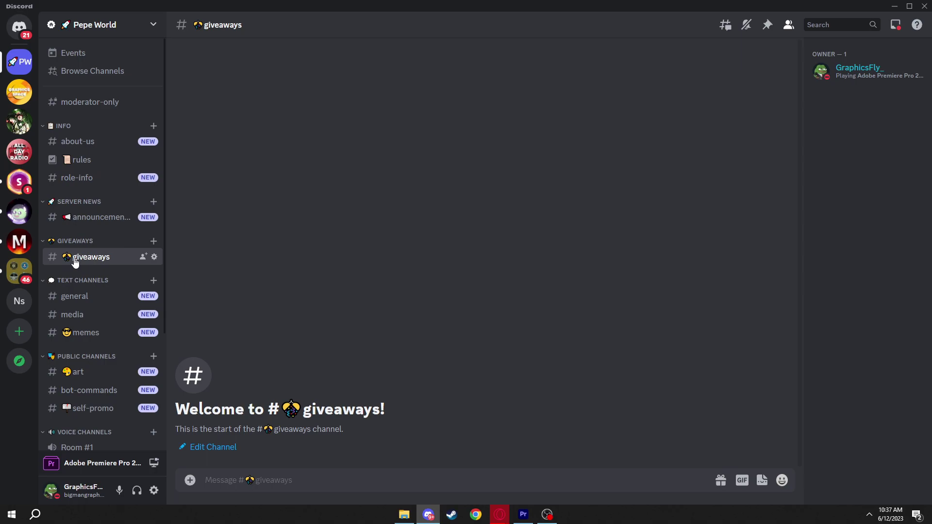
scroll(77, 323, "down", 1)
left_click(99, 365)
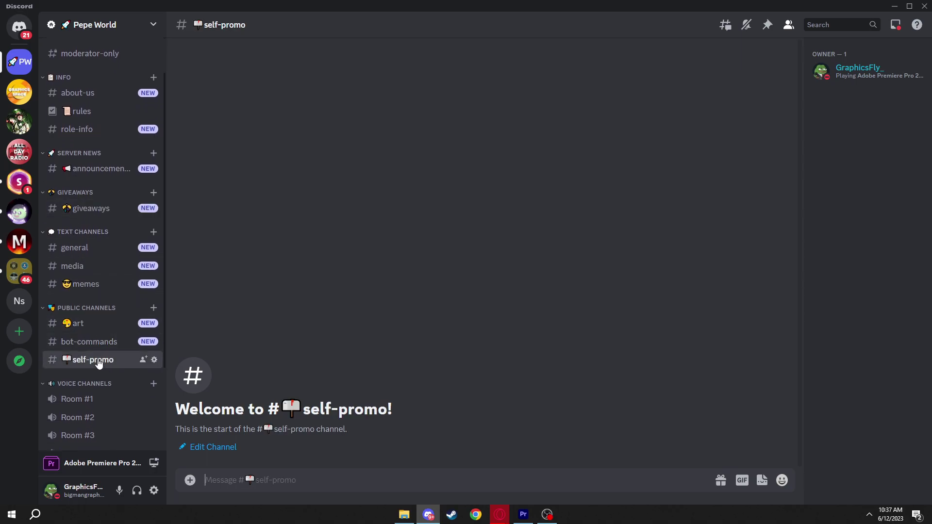
scroll(80, 265, "down", 2)
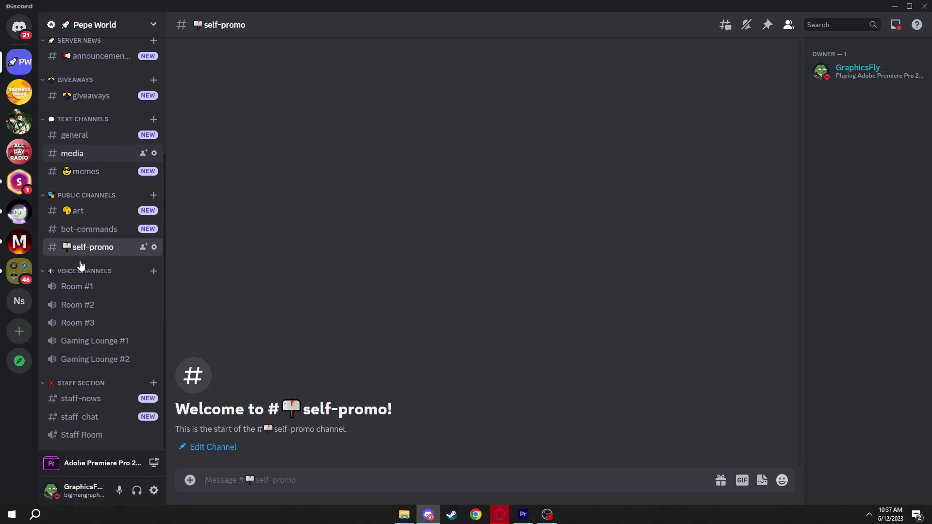
left_click(93, 398)
left_click(85, 417)
scroll(92, 397, "up", 3)
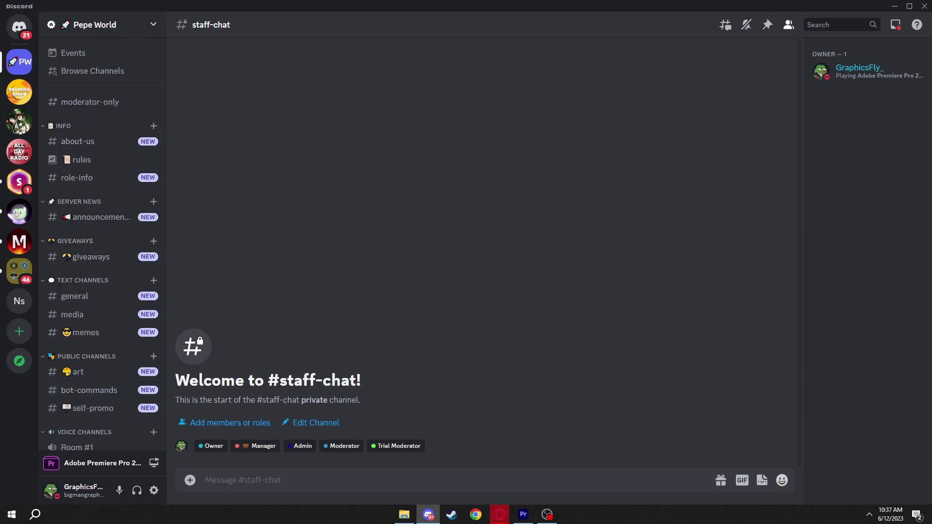
left_click(88, 162)
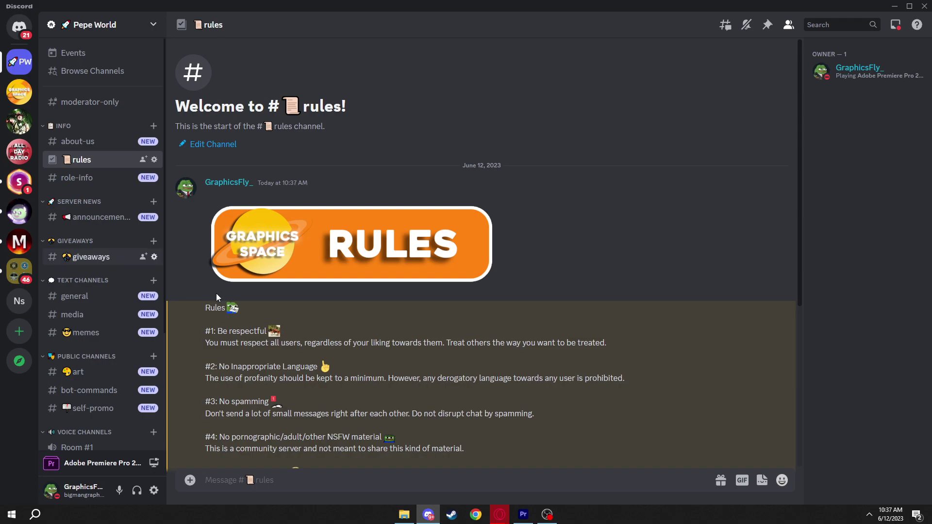